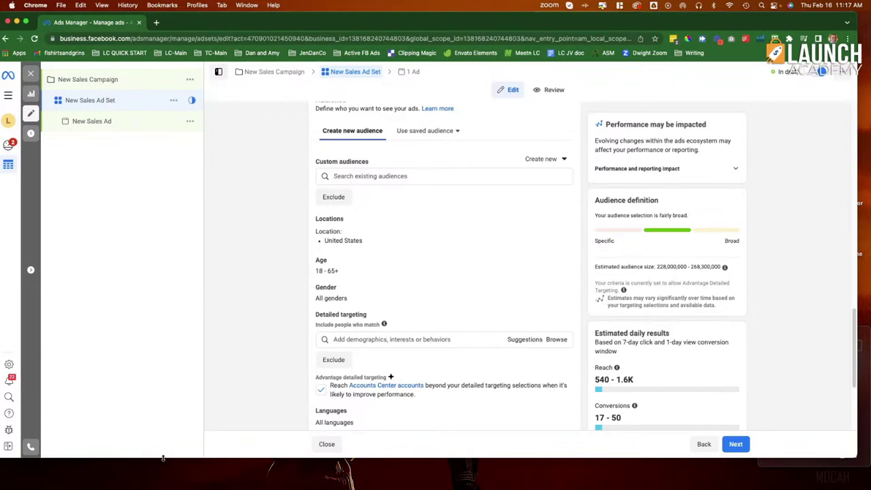
# Search the detailed targeting options for "dogs"
pyautogui.scroll(-1, 426, 304)
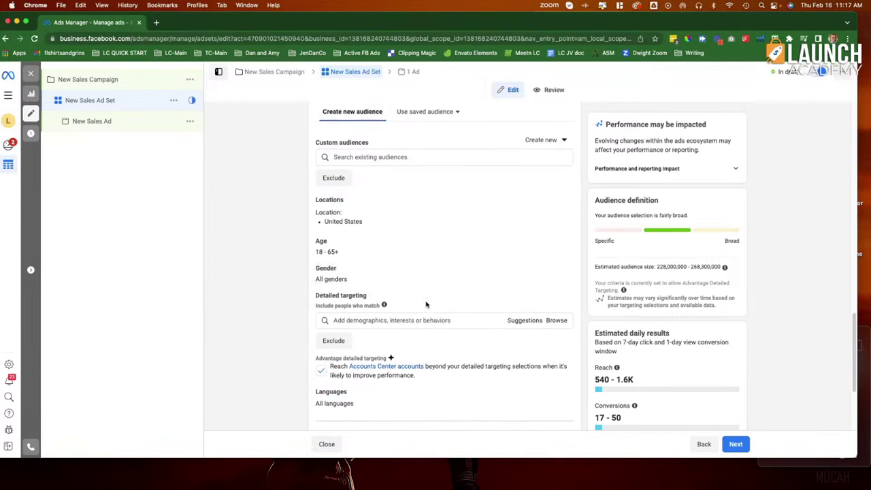
pyautogui.click(419, 320)
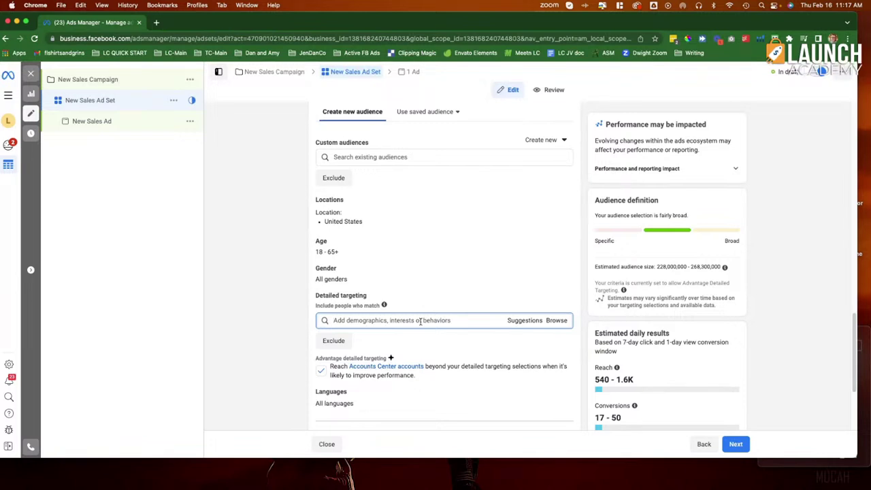
pyautogui.write('dogs')
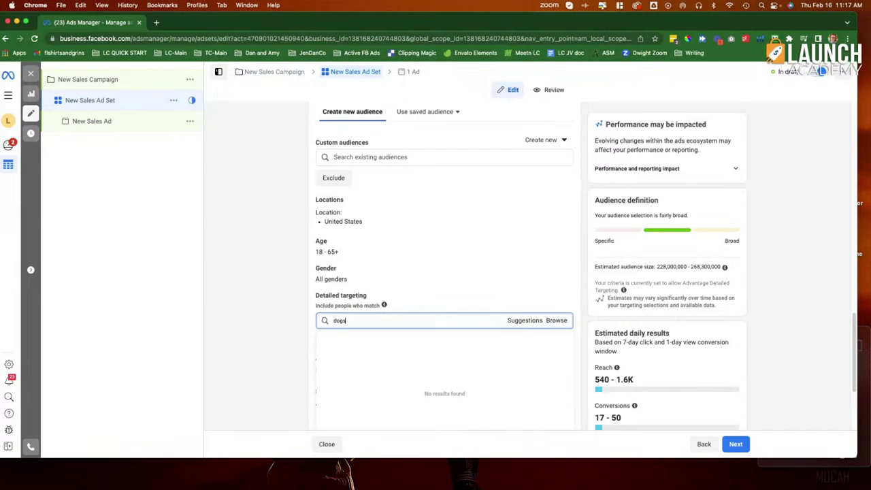
# Search the detailed targeting for "chihuahua" and add the Chihuahua (dog) interest to the audience
pyautogui.doubleClick(413, 322)
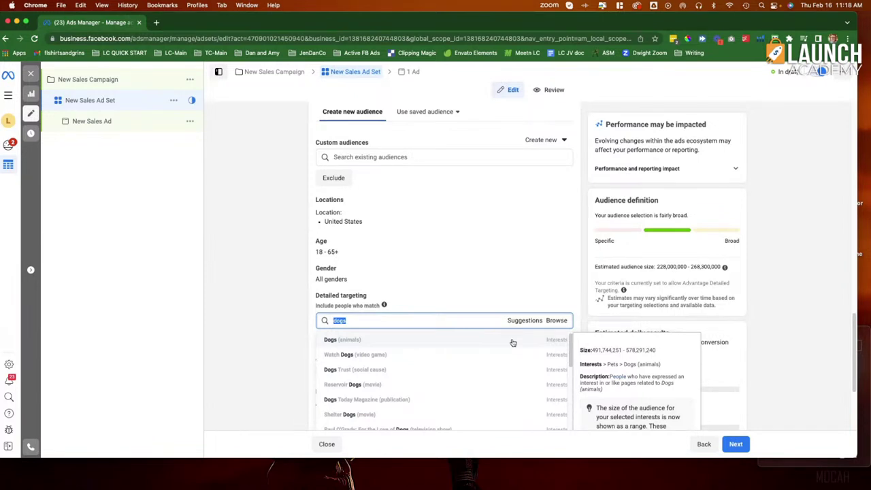
pyautogui.click(365, 321)
pyautogui.doubleClick(365, 321)
pyautogui.write('ch')
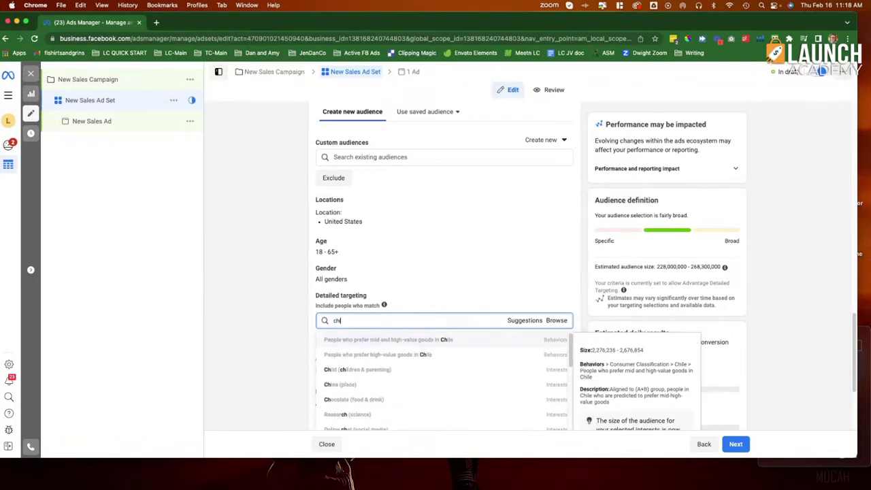
pyautogui.write('ihuahua')
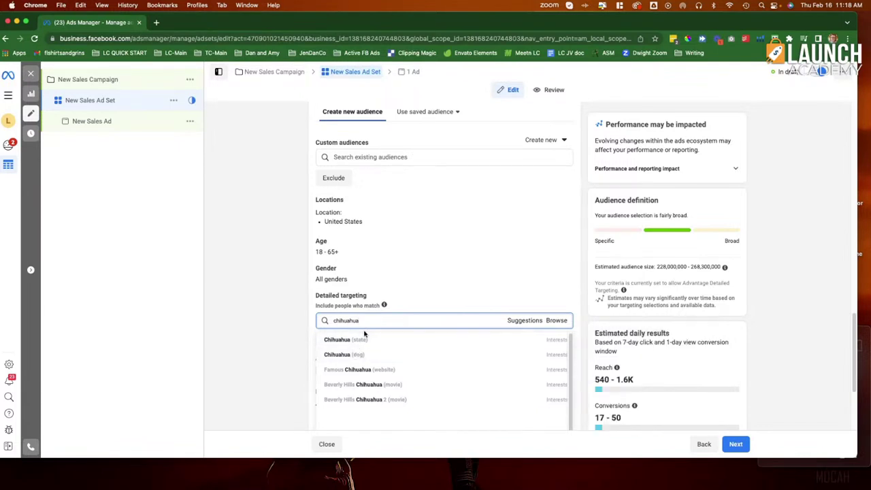
pyautogui.click(348, 355)
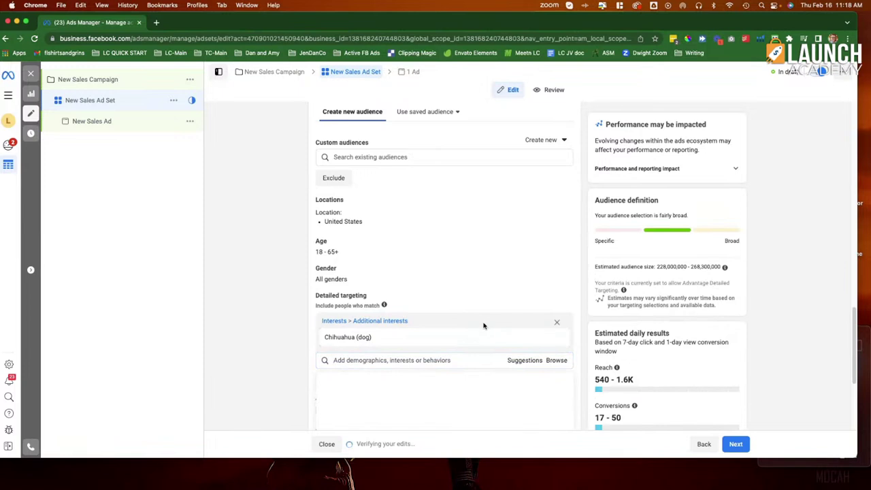
# Try adding Purina from a "purinia" targeting search, and remove that employer entry from the included audience
pyautogui.scroll(-2, 484, 325)
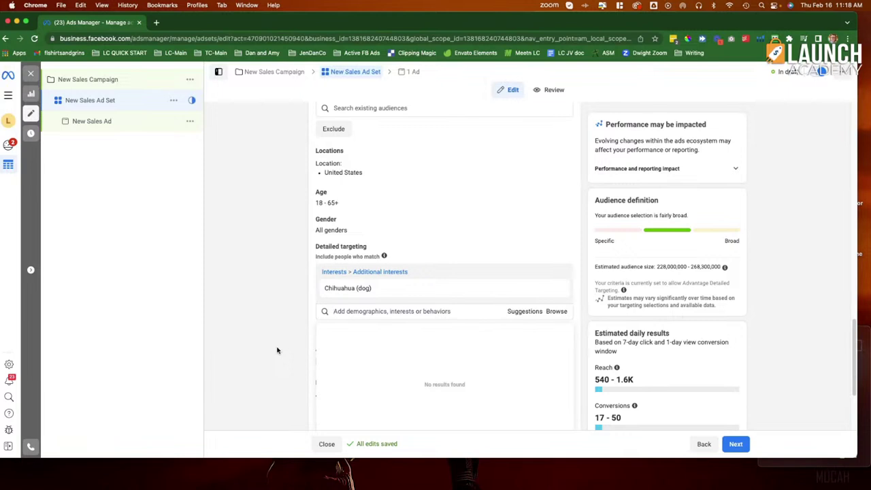
pyautogui.click(408, 311)
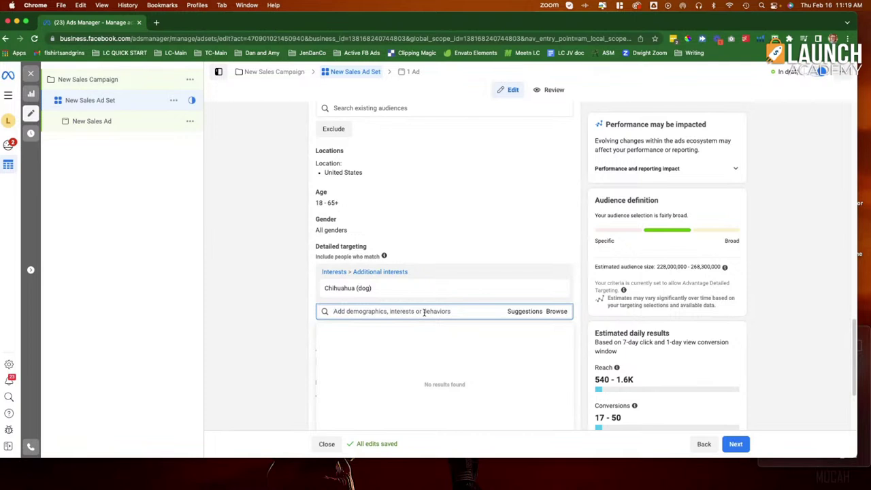
pyautogui.write('purinia')
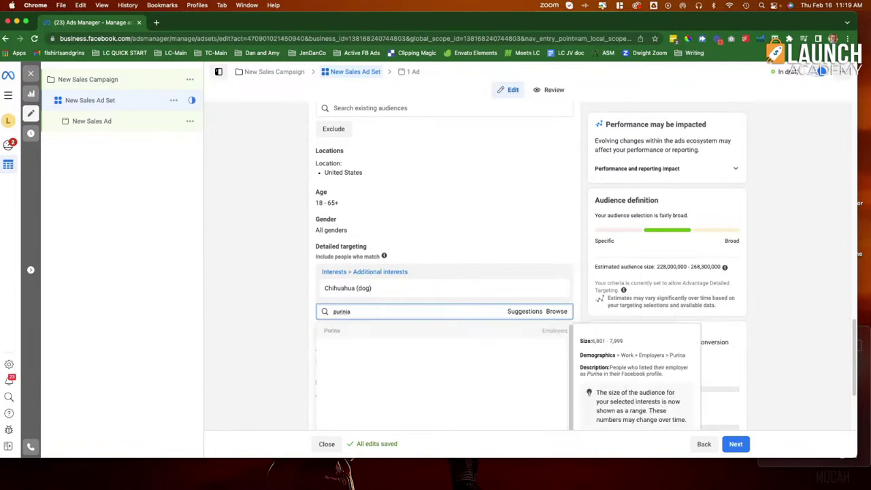
pyautogui.click(330, 332)
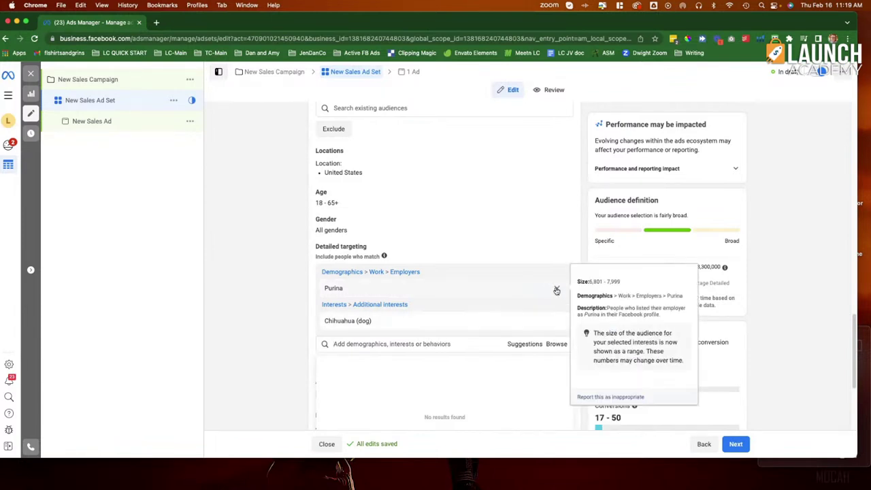
pyautogui.click(556, 289)
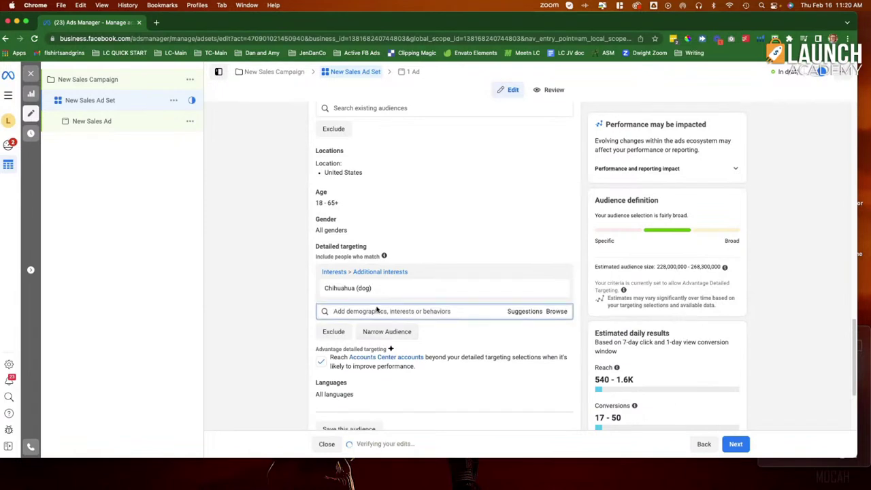
# Add the Pedigree Petfoods interest from a "dog food" search plus the suggested Purina ONE and Royal Canin interests, and check the estimated audience size
pyautogui.write('do')
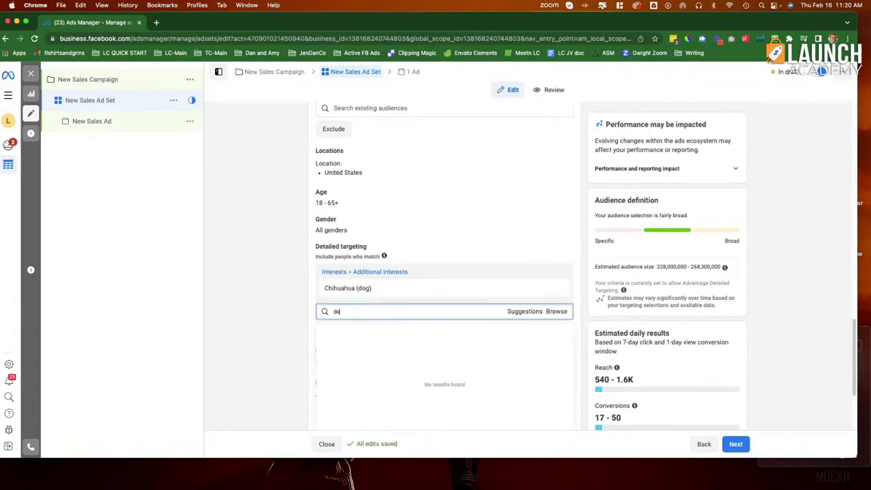
pyautogui.write('g food')
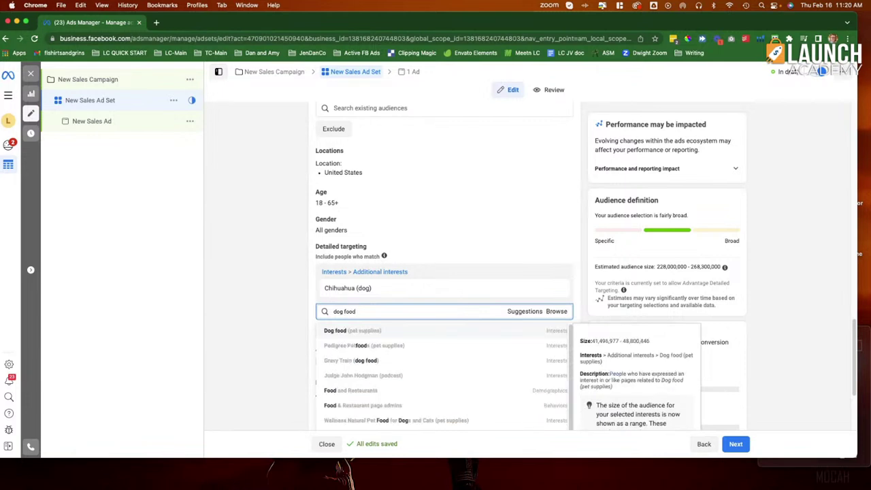
pyautogui.click(379, 346)
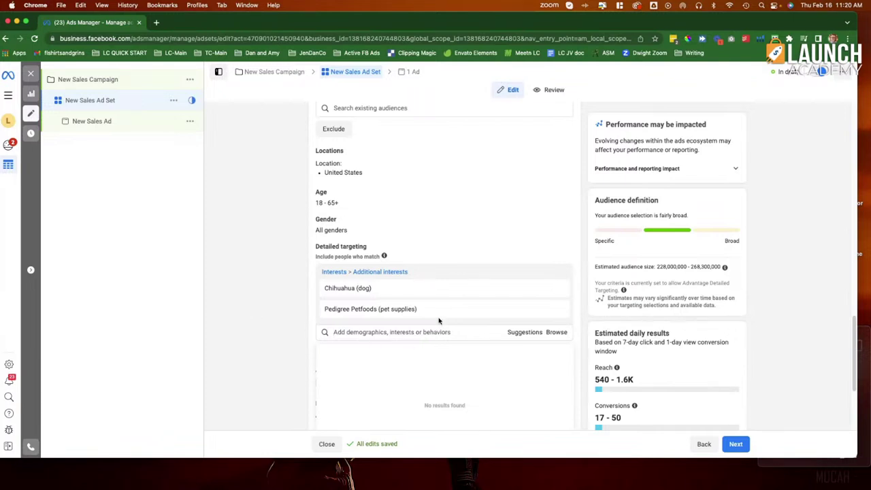
pyautogui.click(511, 332)
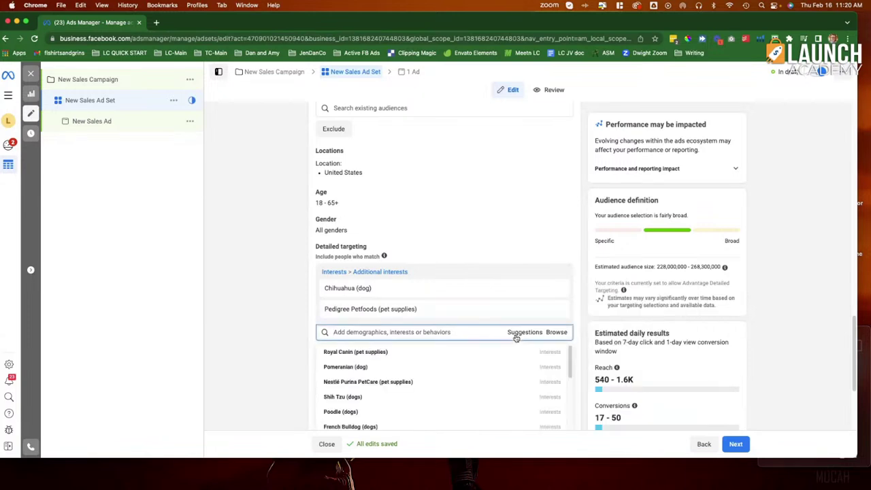
pyautogui.click(358, 353)
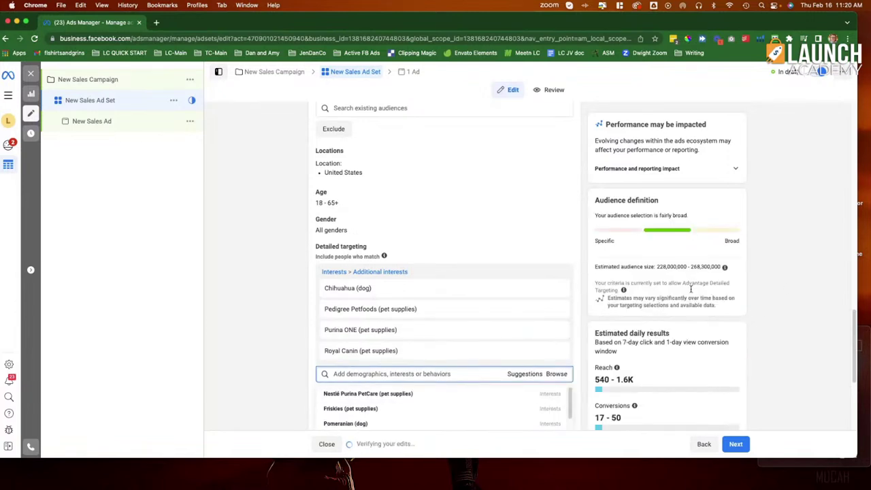
pyautogui.tripleClick(719, 266)
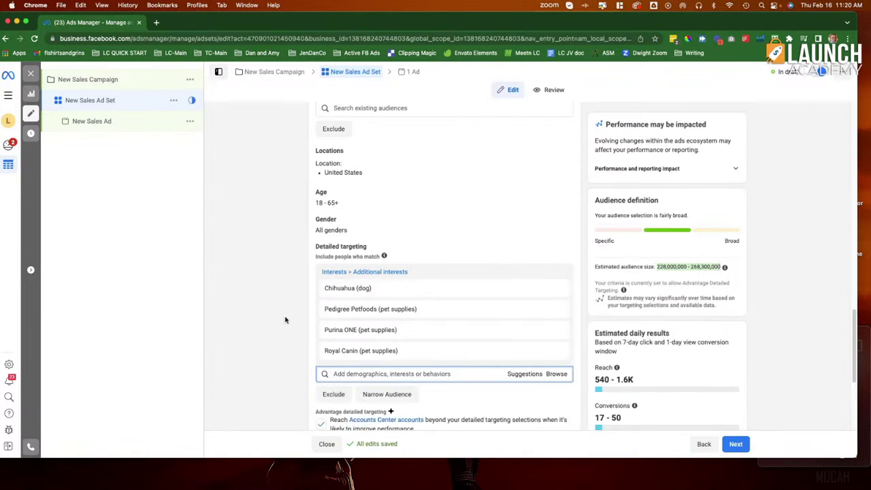
# Remove the Pedigree Petfoods, Purina ONE and Royal Canin interests from the included detailed targeting
pyautogui.scroll(-1, 285, 320)
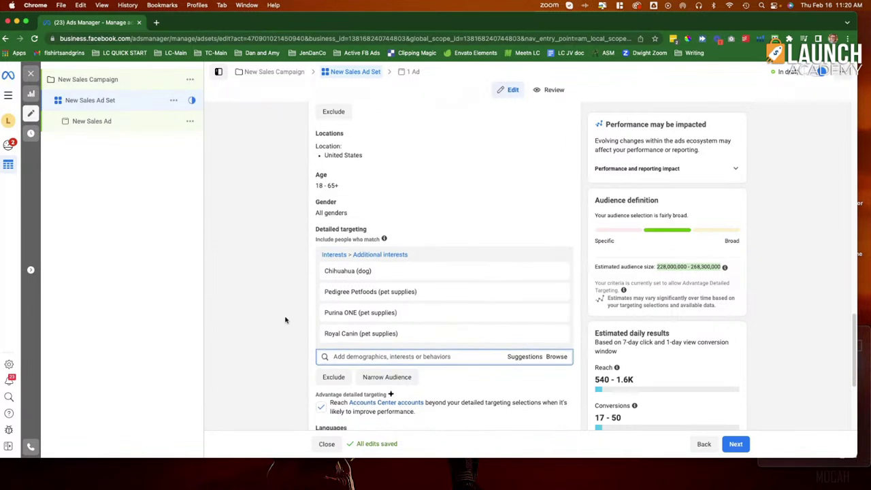
pyautogui.moveTo(384, 287)
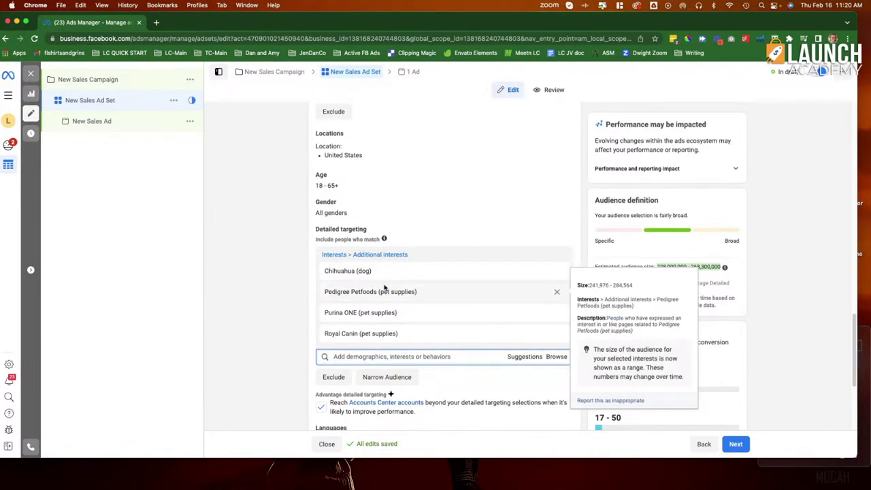
pyautogui.click(557, 292)
pyautogui.click(557, 292)
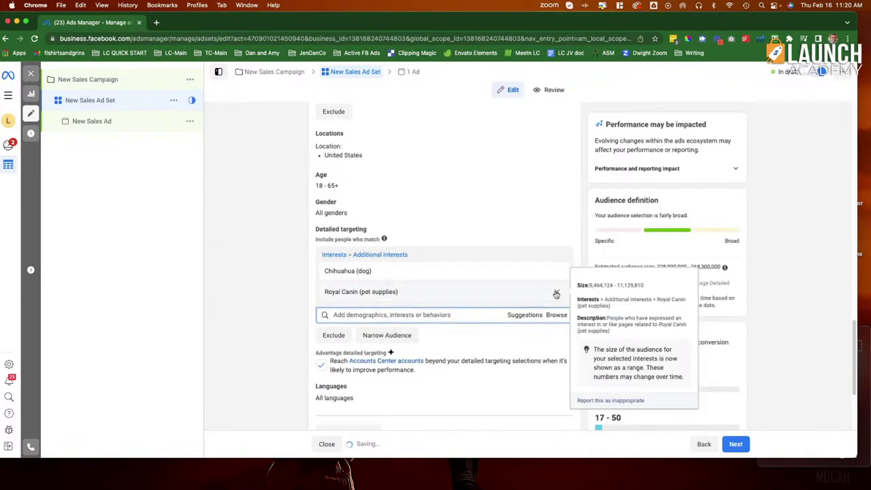
pyautogui.click(557, 292)
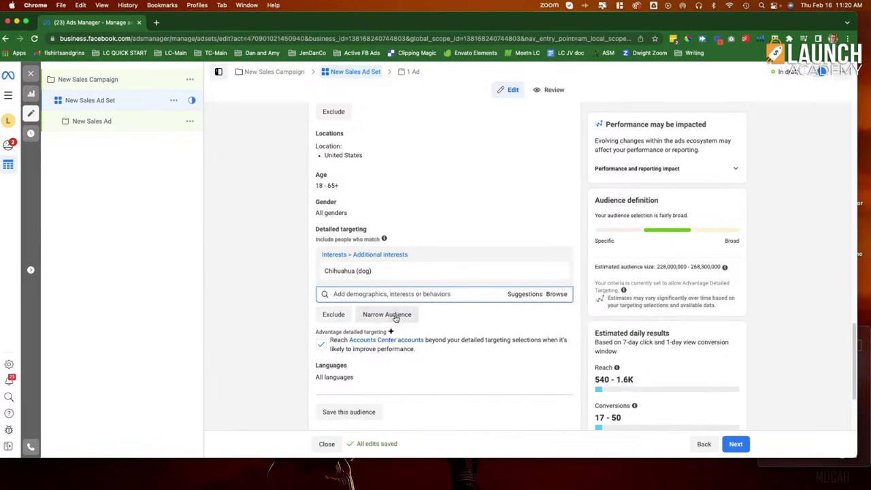
# Narrow the audience to people who must also match the Pedigree Petfoods (pet supplies) interest, found by searching "dog food"
pyautogui.click(394, 317)
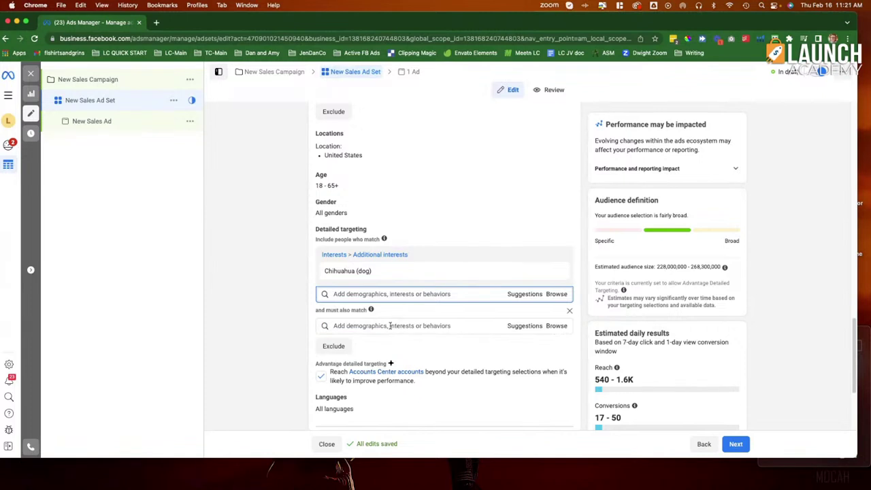
pyautogui.click(390, 326)
pyautogui.write('d')
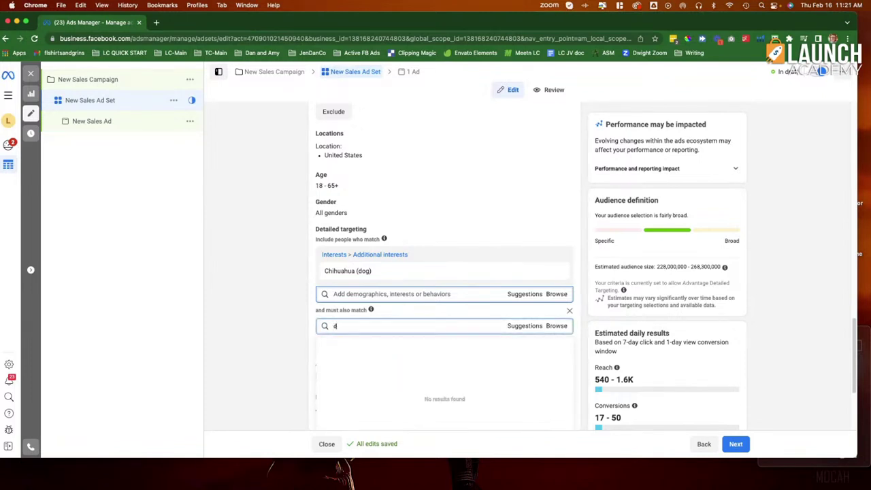
pyautogui.write('og food')
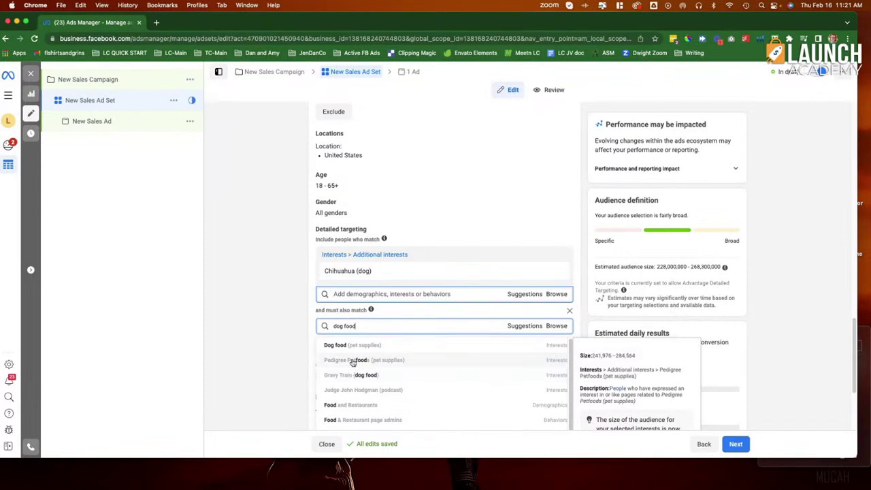
pyautogui.click(352, 361)
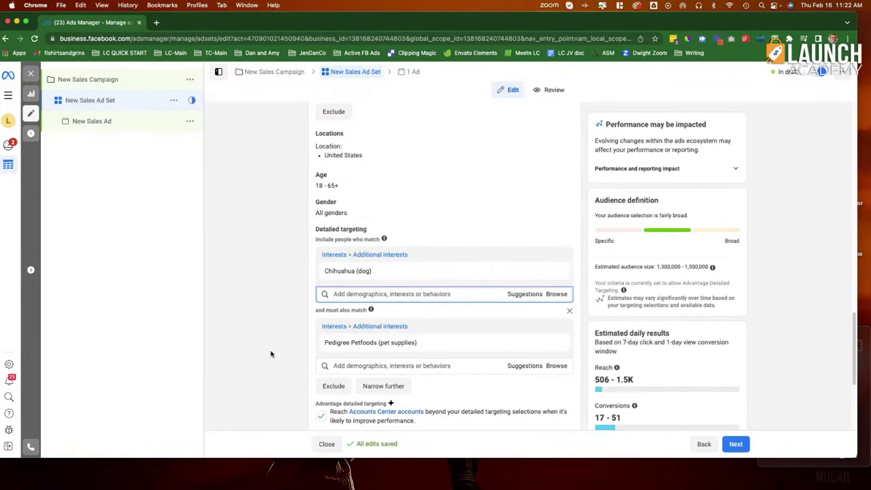
pyautogui.scroll(-1, 272, 356)
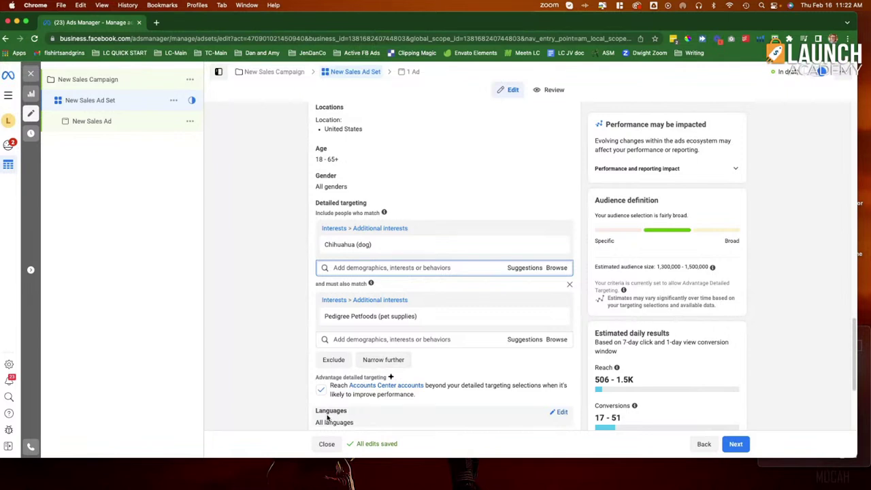
pyautogui.scroll(5, 258, 313)
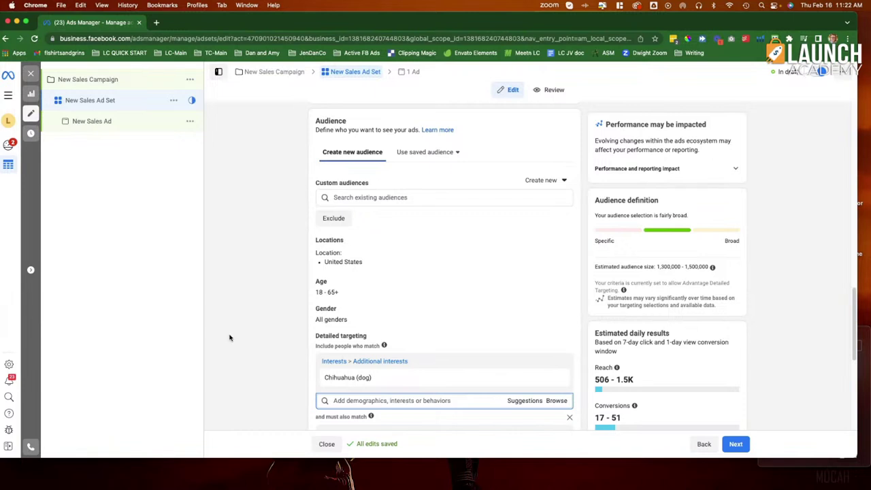
pyautogui.scroll(-2, 251, 274)
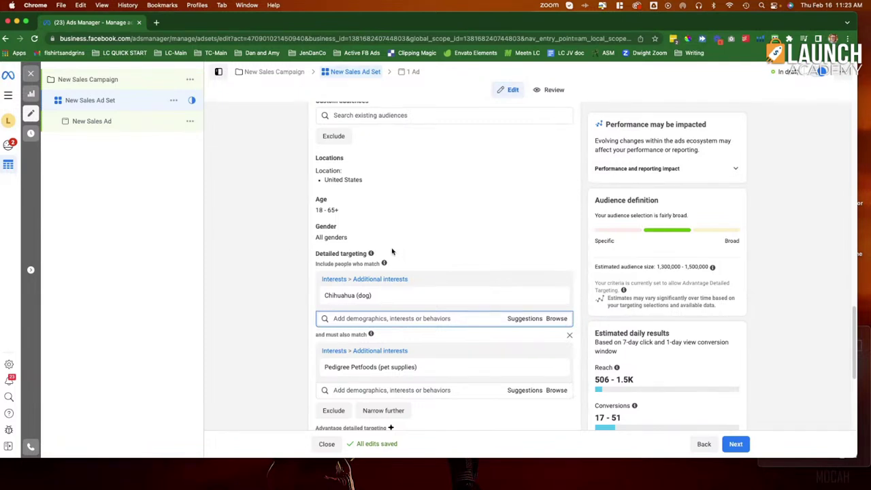
pyautogui.scroll(-1, 296, 249)
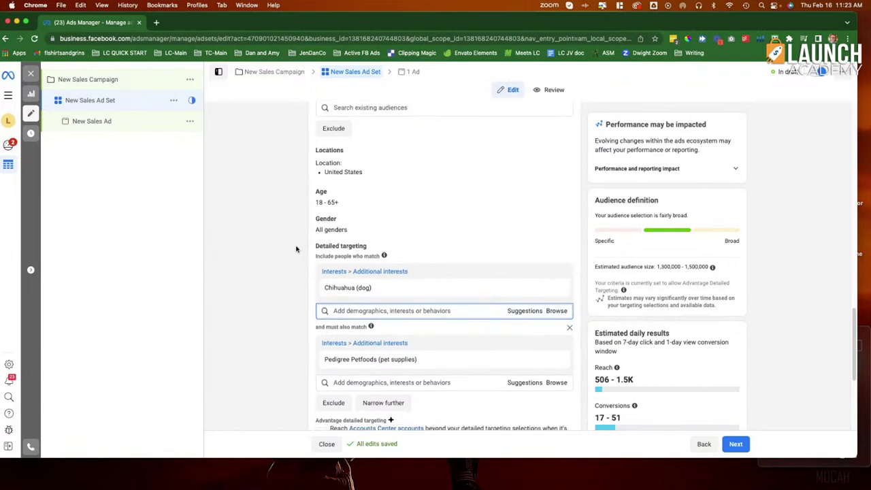
# Replace Pedigree Petfoods with the suggested Royal Canin (pet supplies) interest in the must-also-match group
pyautogui.scroll(-2, 296, 249)
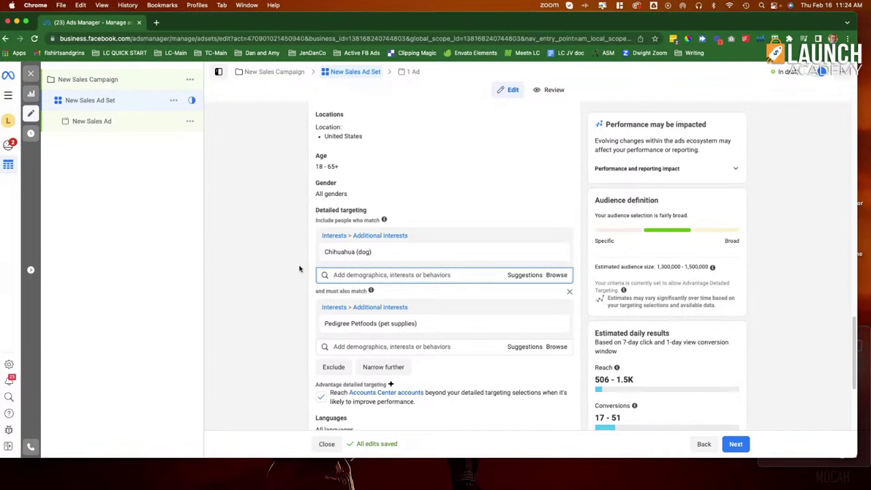
pyautogui.scroll(-1, 300, 269)
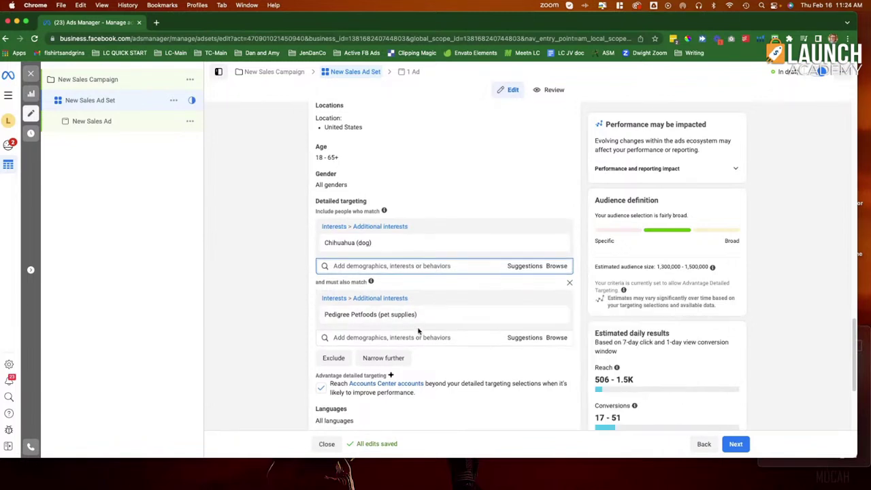
pyautogui.click(533, 337)
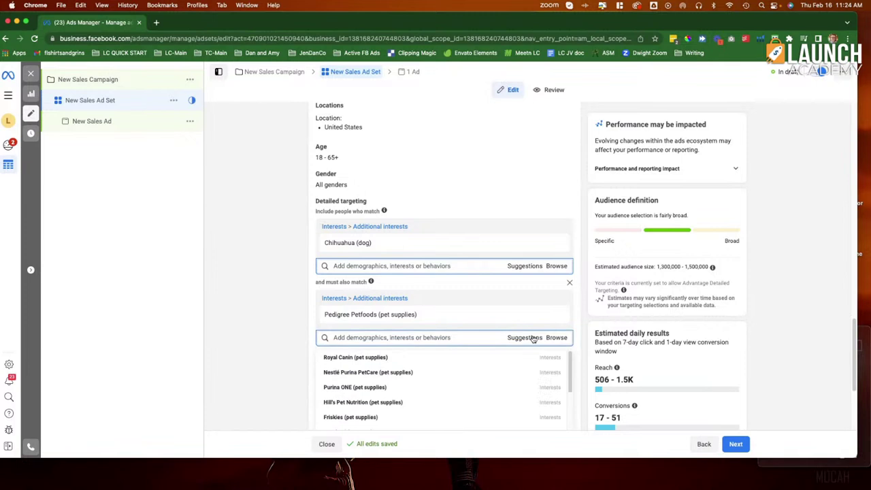
pyautogui.click(357, 358)
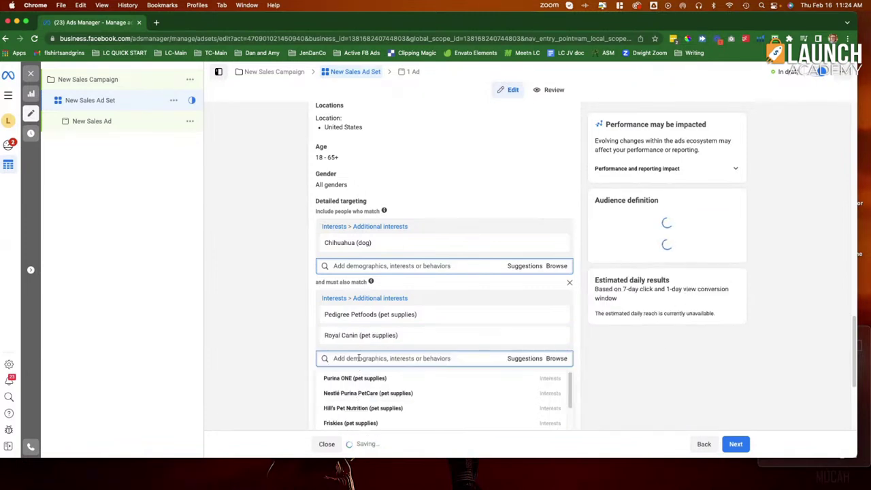
pyautogui.click(555, 314)
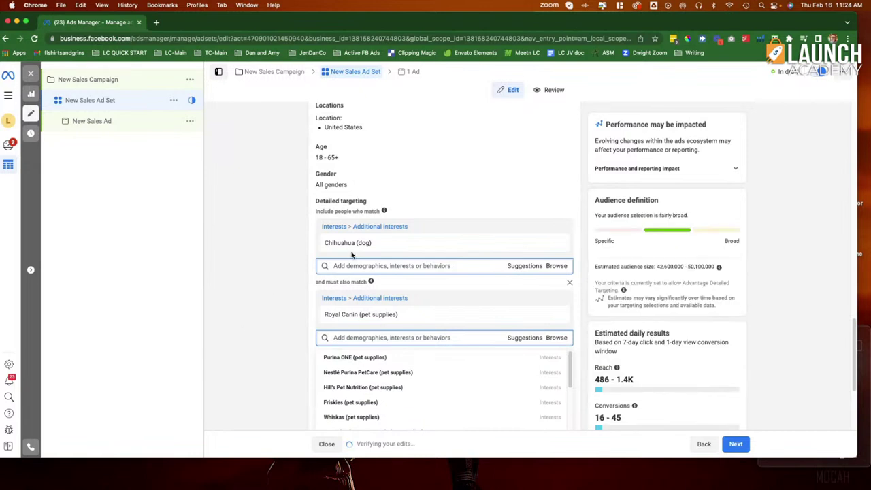
# Try adding the suggested Nestlé Purina PetCare (pet supplies) interest alongside Royal Canin in the must-also-match group and remove it again
pyautogui.moveTo(352, 250)
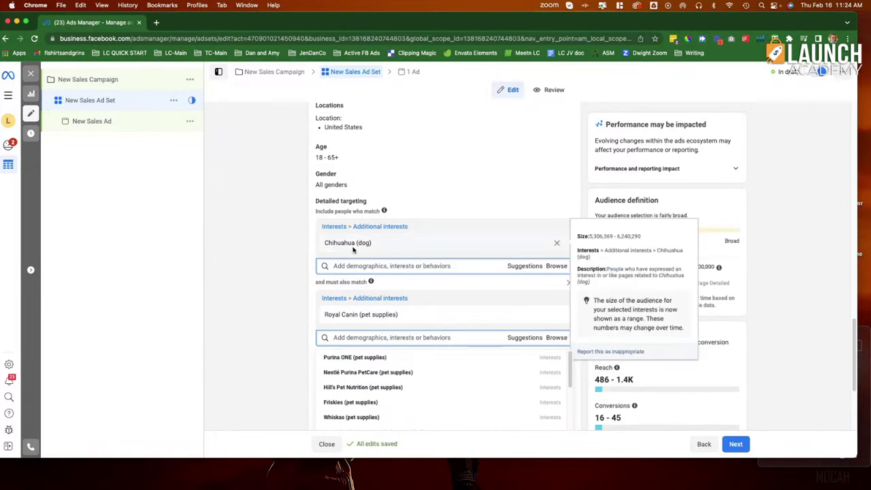
pyautogui.moveTo(382, 321)
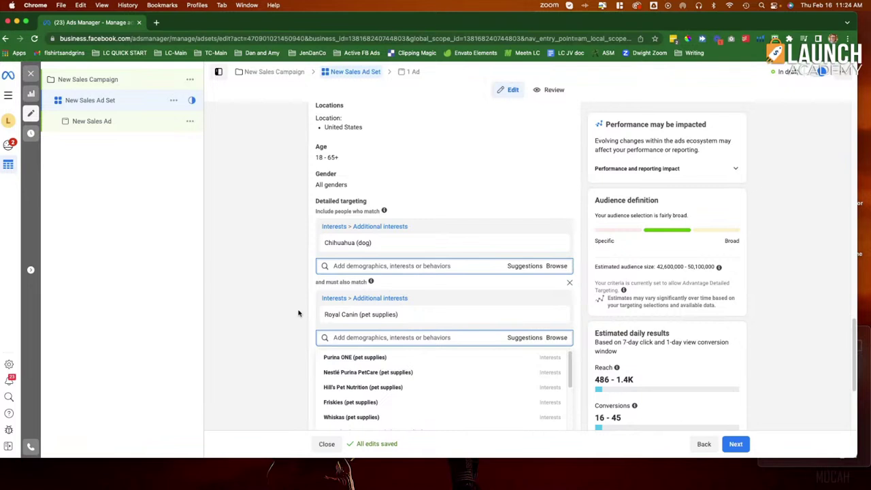
pyautogui.click(385, 375)
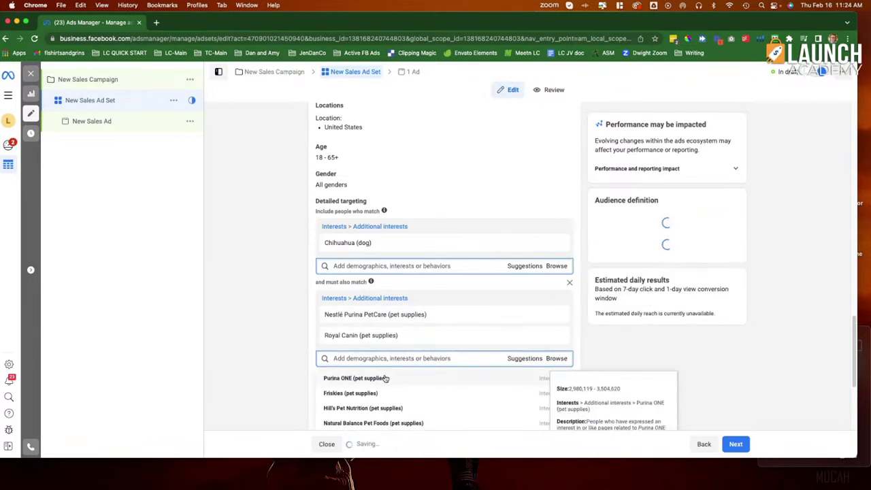
pyautogui.click(558, 314)
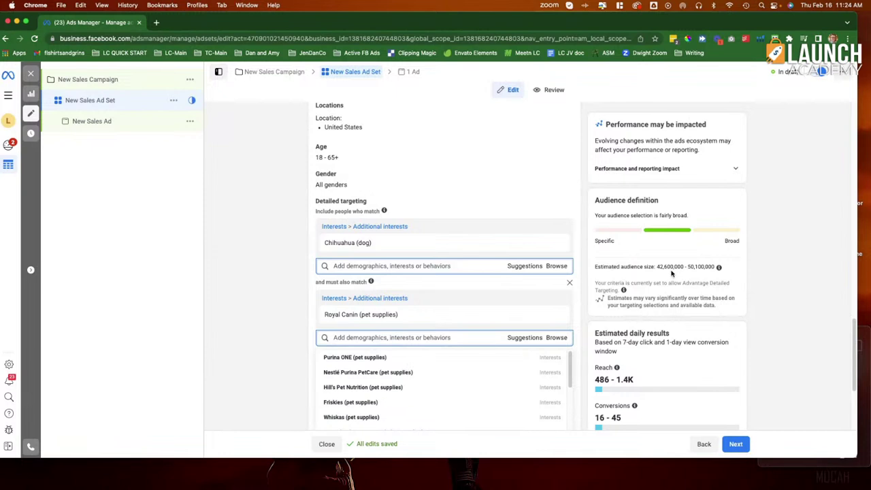
pyautogui.click(274, 297)
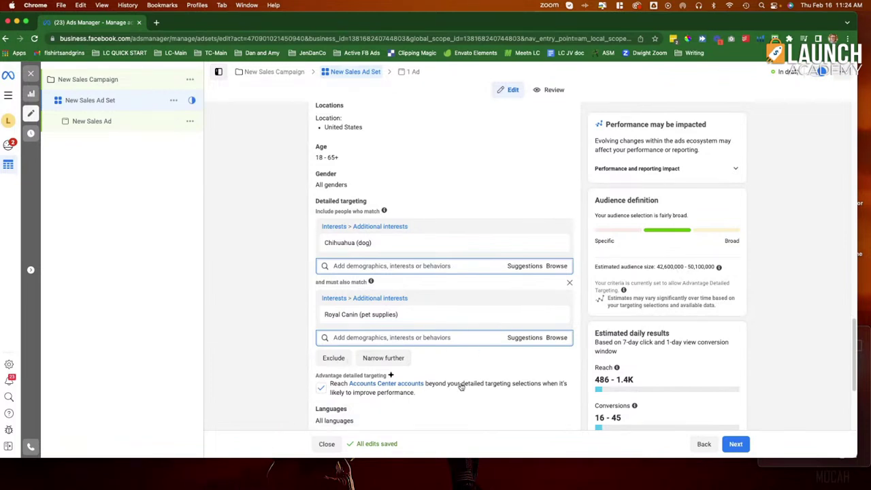
# Narrow the detailed targeting further by adding a second must-also-match group below Royal Canin
pyautogui.click(383, 358)
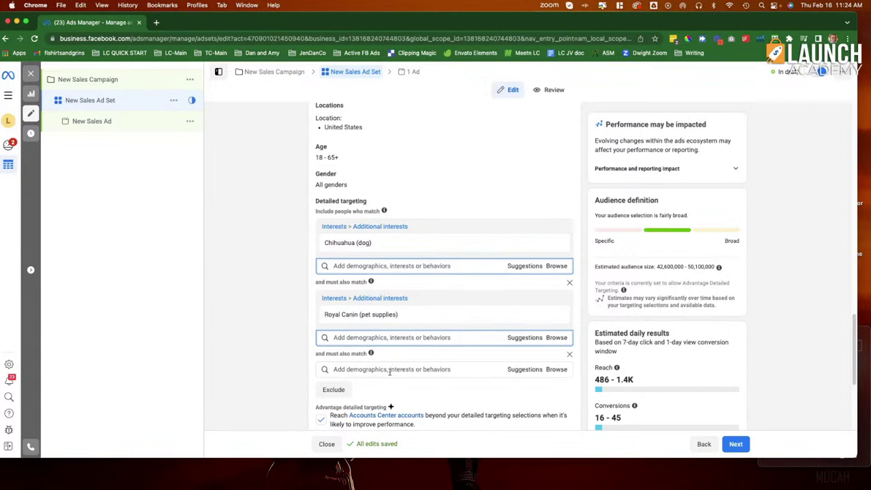
pyautogui.click(389, 371)
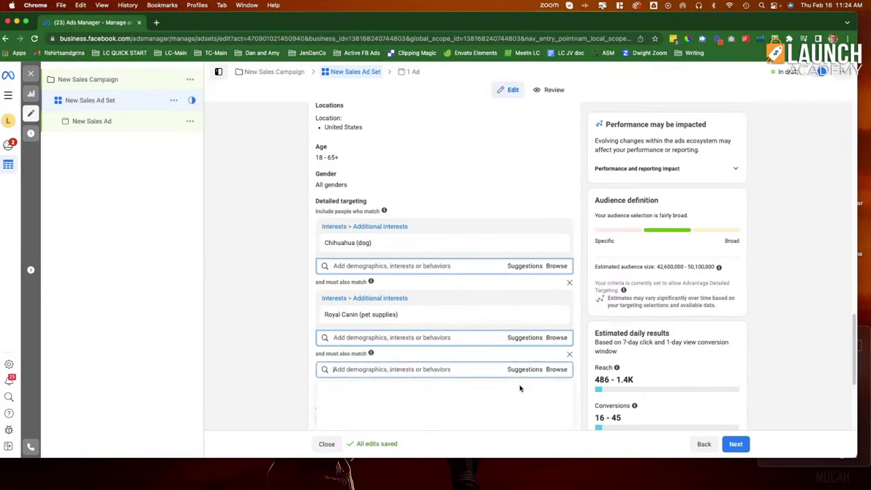
# Try adding the suggested Hill's Pet Nutrition (pet supplies) interest to the Royal Canin group and remove it again
pyautogui.click(474, 337)
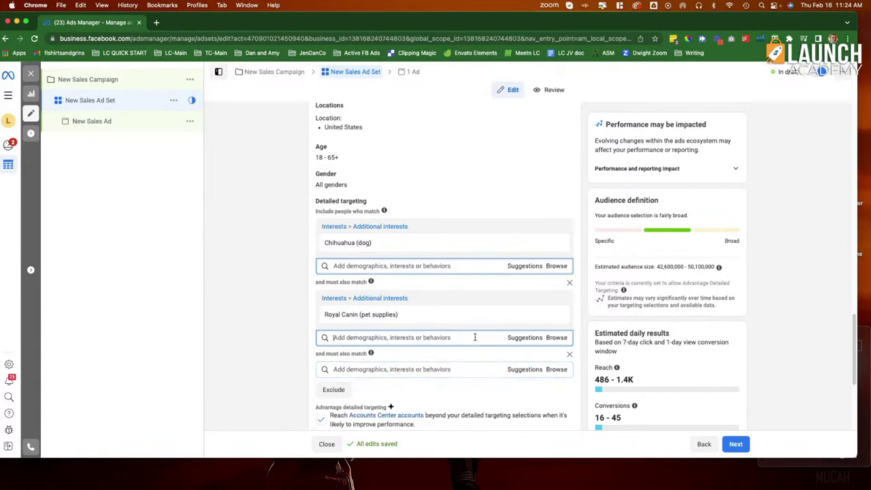
pyautogui.click(528, 338)
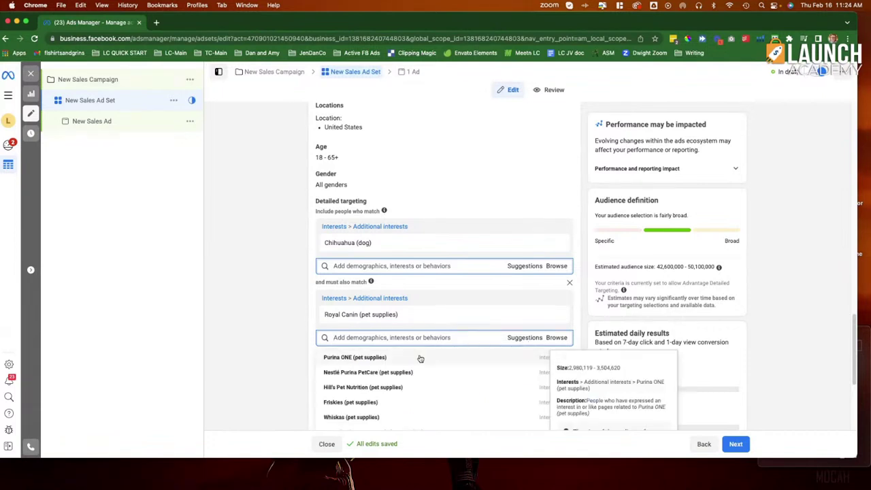
pyautogui.click(368, 386)
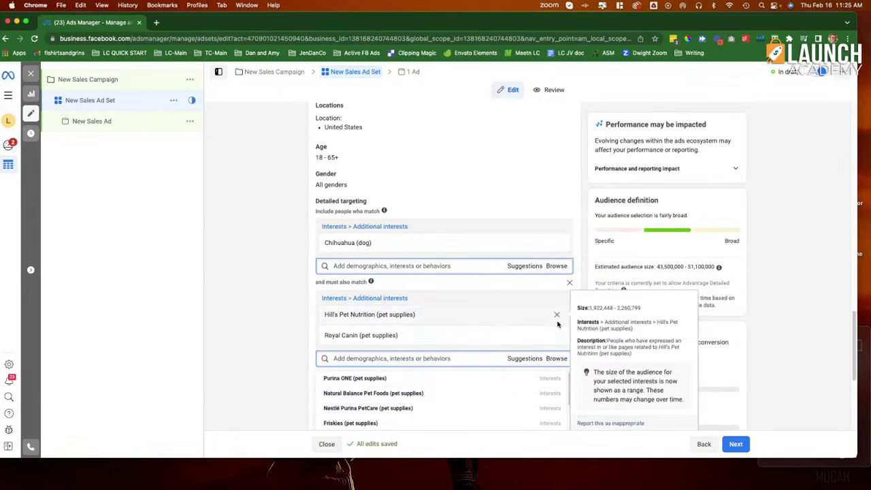
pyautogui.click(557, 315)
pyautogui.moveTo(481, 364)
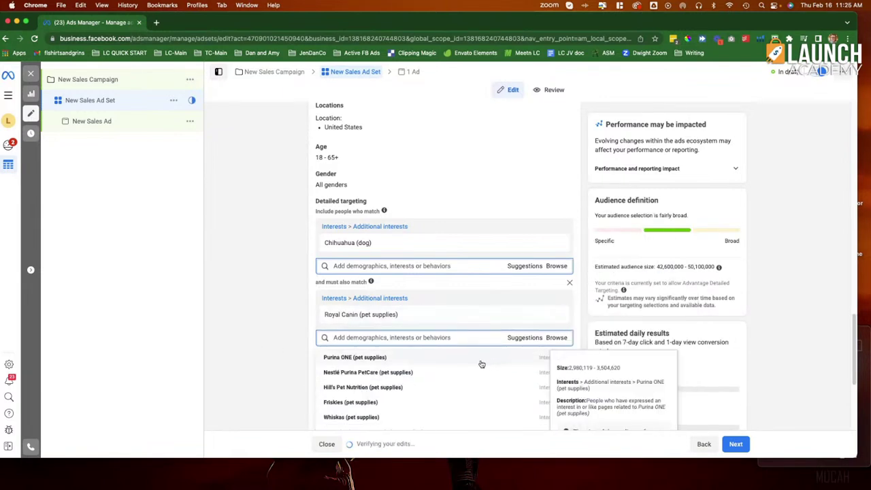
pyautogui.click(268, 350)
# Try Wellness Natural Pet Food for Dogs and Cats, found by searching "dog food", in the second must-also-match group and remove it again
pyautogui.click(374, 368)
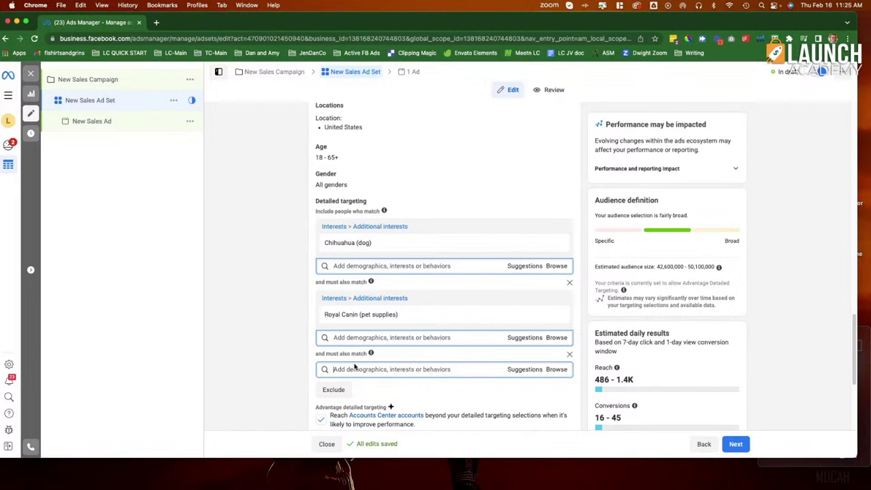
pyautogui.write('dog food')
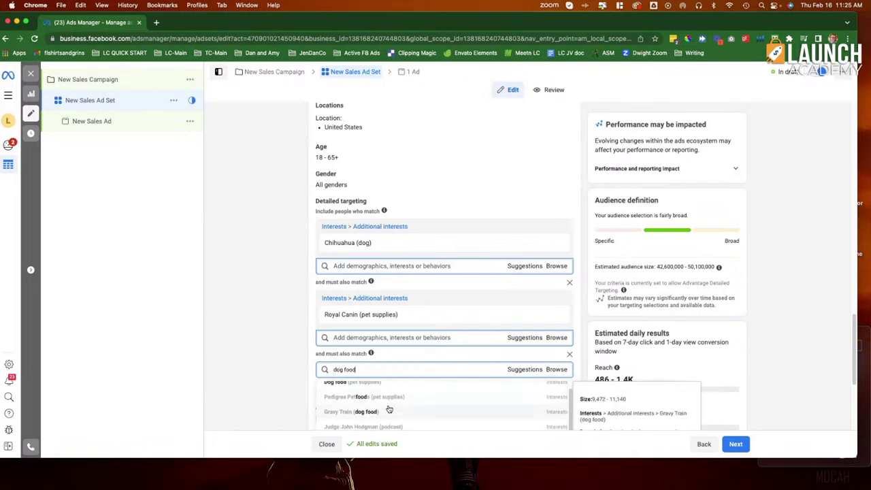
pyautogui.scroll(-2, 392, 405)
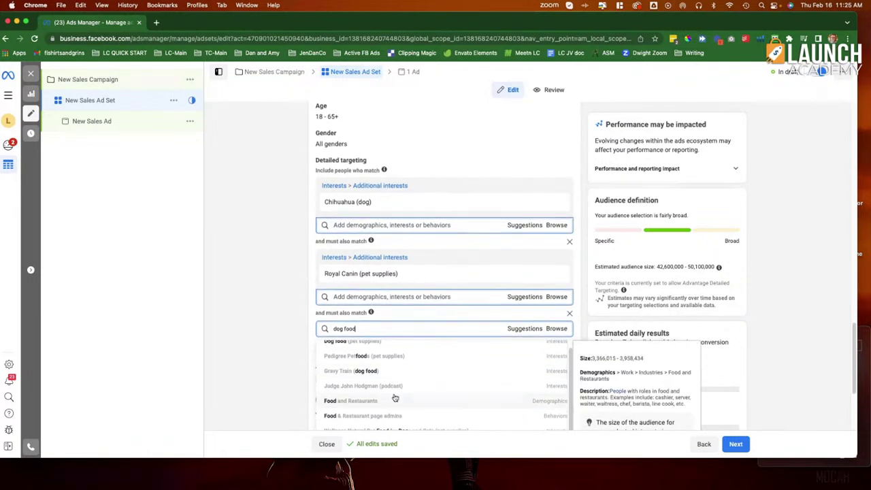
pyautogui.scroll(-3, 395, 398)
pyautogui.click(389, 368)
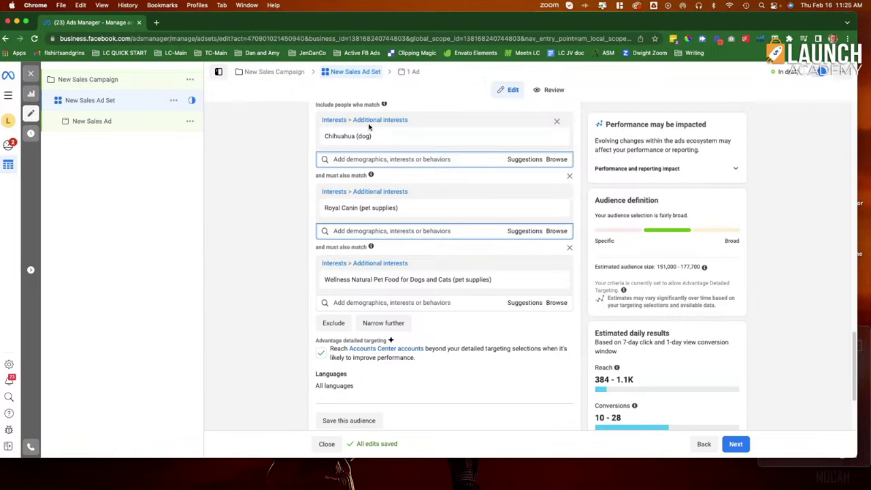
pyautogui.moveTo(361, 281)
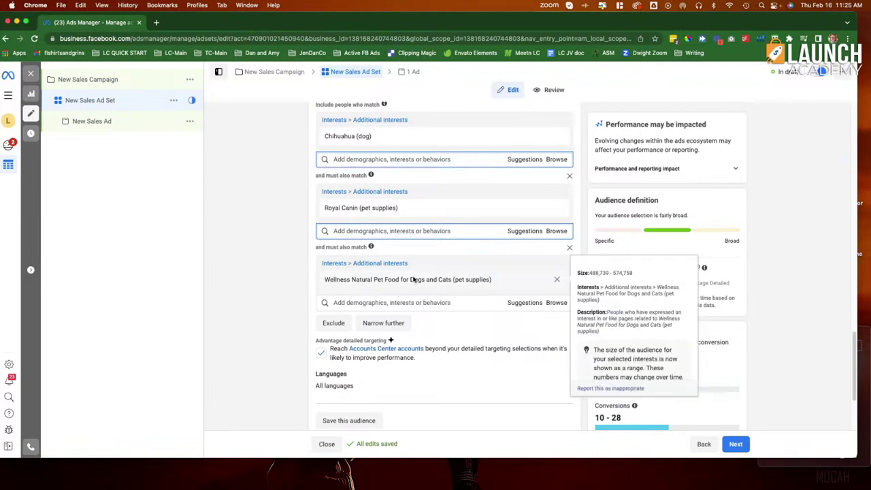
pyautogui.click(556, 279)
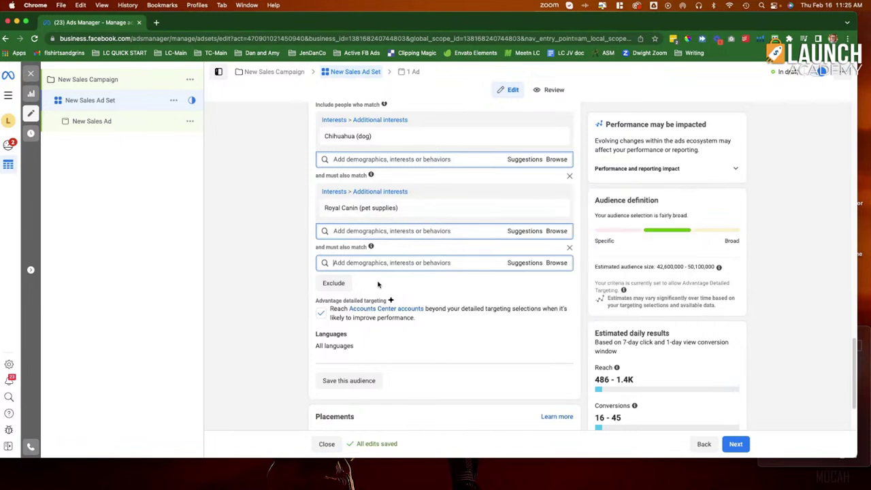
# Search for "urine smell" interests in the second must-also-match group and clear the search text
pyautogui.click(390, 264)
pyautogui.write('urine smell')
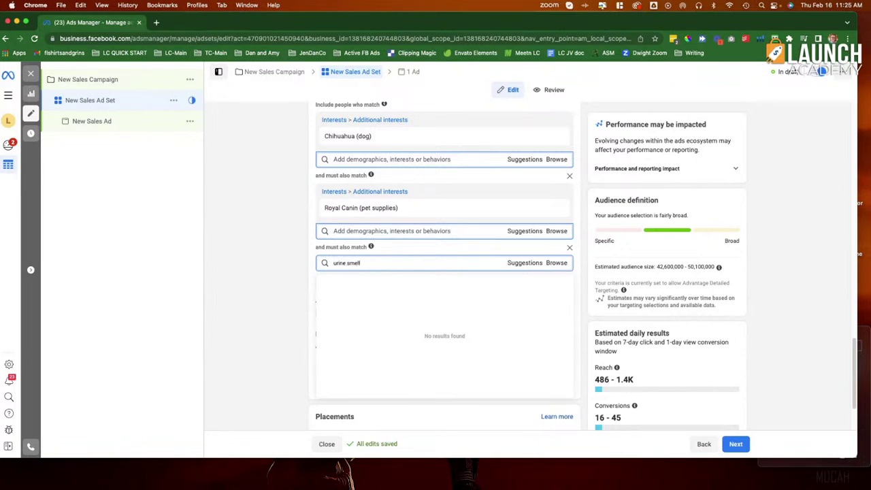
pyautogui.press('BackSpace')
pyautogui.press('BackSpace')
pyautogui.press('BackSpace')
pyautogui.press('BackSpace')
pyautogui.press('BackSpace')
pyautogui.press('BackSpace')
pyautogui.press('BackSpace')
pyautogui.press('BackSpace')
# Add the Leash (pet supplies) interest to the second must-also-match group by searching "leash", and check each selected interest's audience size
pyautogui.write('leashes')
pyautogui.press('BackSpace')
pyautogui.press('BackSpace')
pyautogui.press('BackSpace')
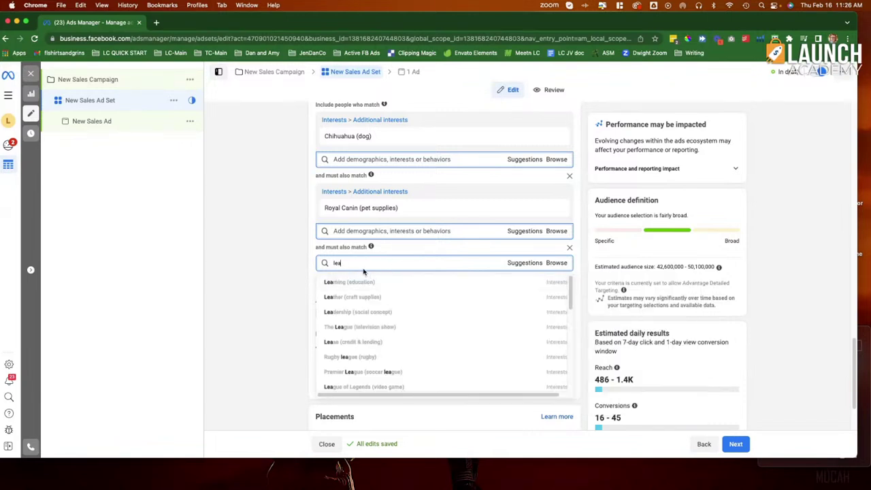
pyautogui.write('sh')
pyautogui.click(352, 283)
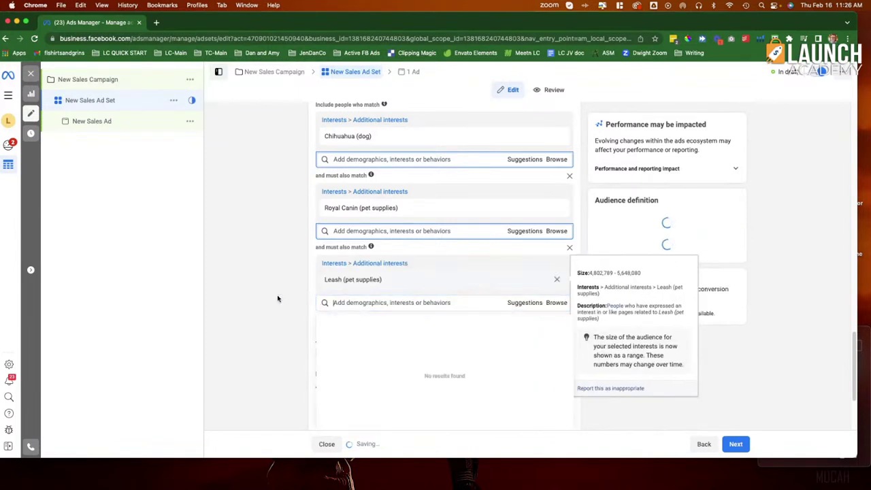
pyautogui.moveTo(424, 140)
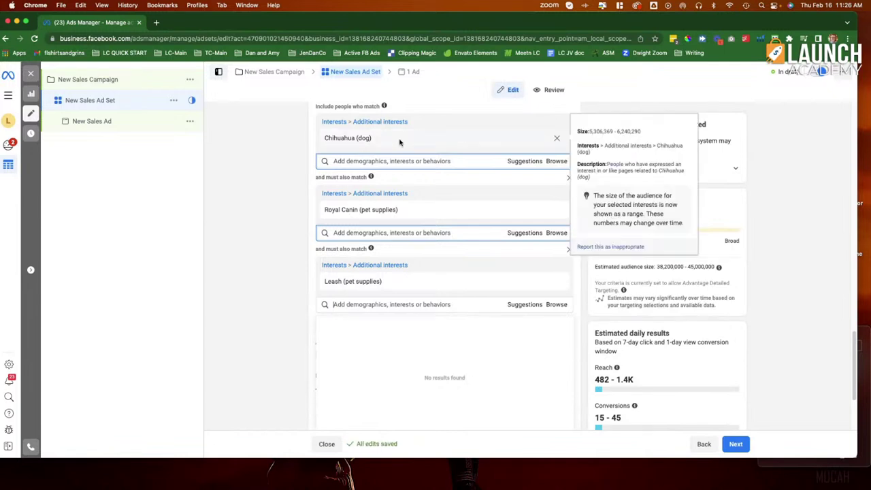
pyautogui.moveTo(381, 213)
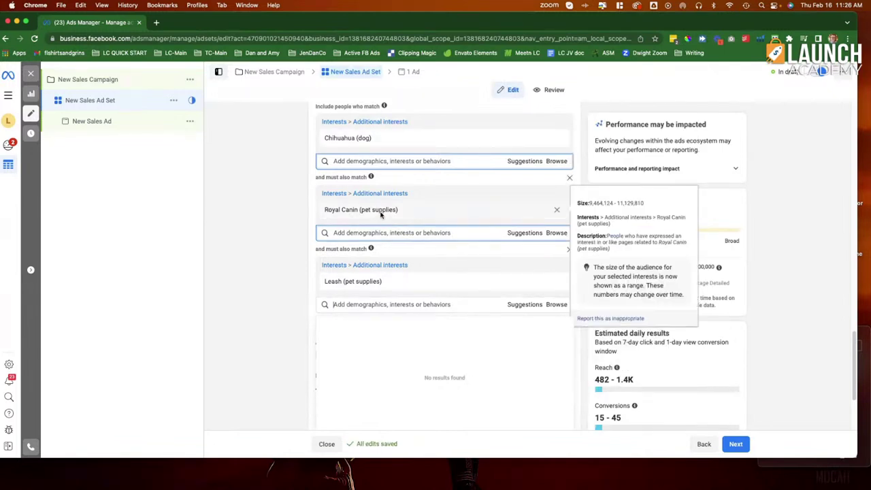
pyautogui.moveTo(387, 292)
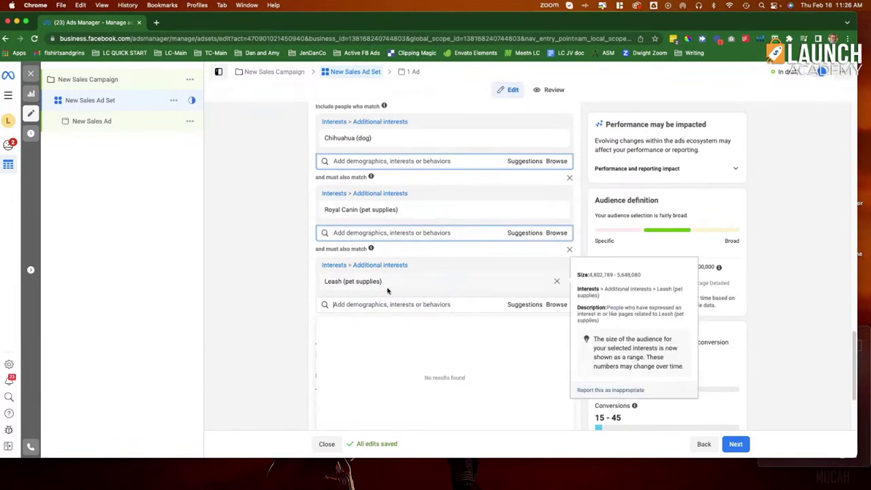
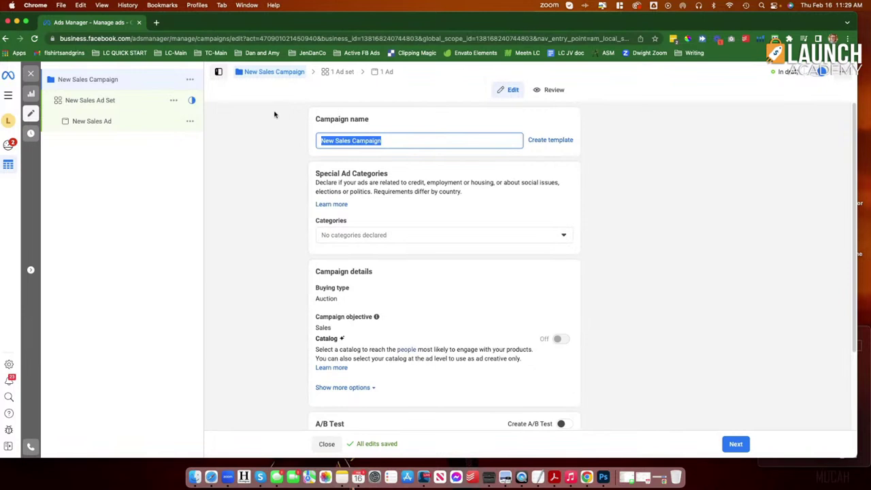
# Rename the sales campaign as "Chihuahua t-shirt" and look over its remaining campaign-level settings
pyautogui.write('Chu')
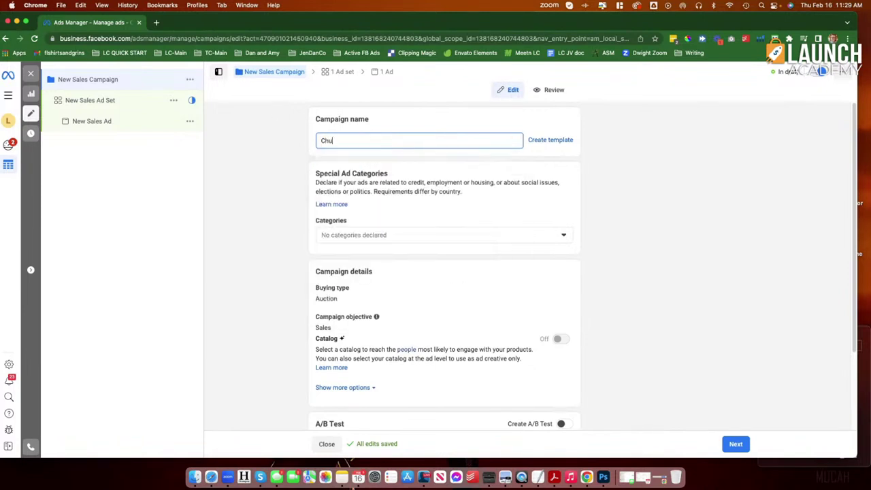
pyautogui.press('BackSpace')
pyautogui.write('ihua')
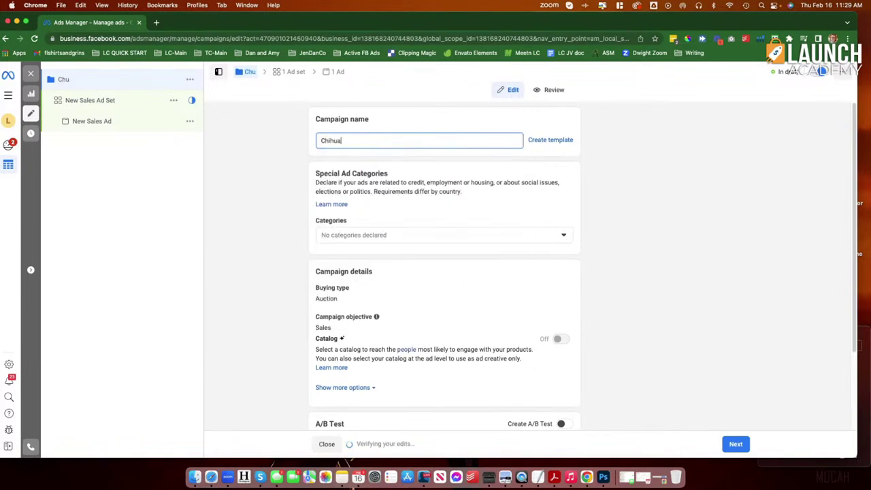
pyautogui.write('hua t-shirt')
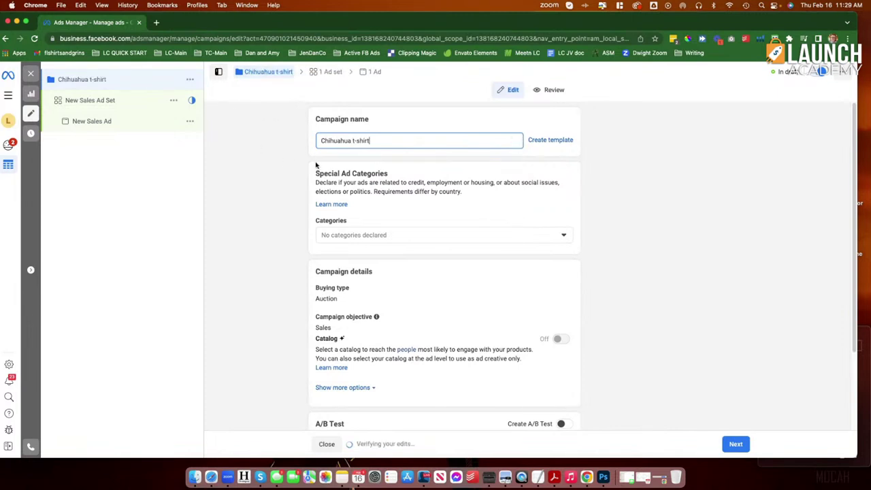
pyautogui.scroll(-1, 436, 279)
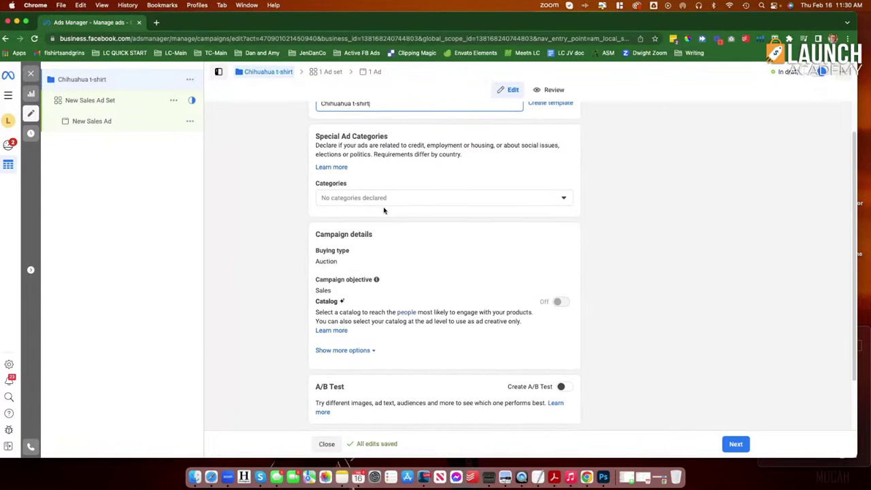
pyautogui.scroll(-2, 422, 269)
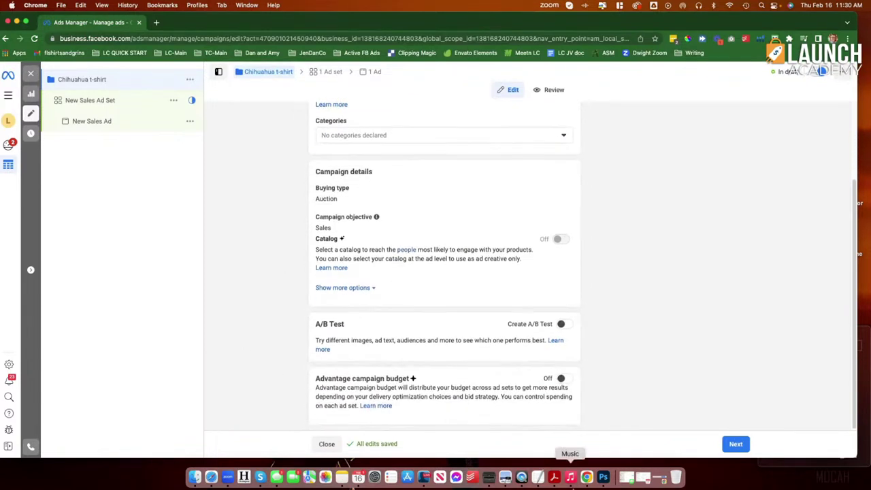
pyautogui.scroll(3, 402, 81)
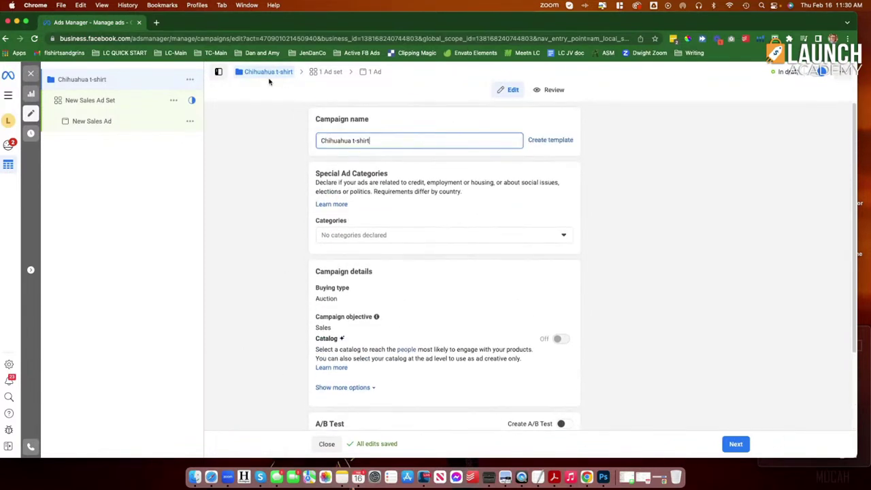
# Rename the ad set as "Chihuahua + Purinia 1+ leash", checking its detailed targeting interests for the name
pyautogui.click(735, 444)
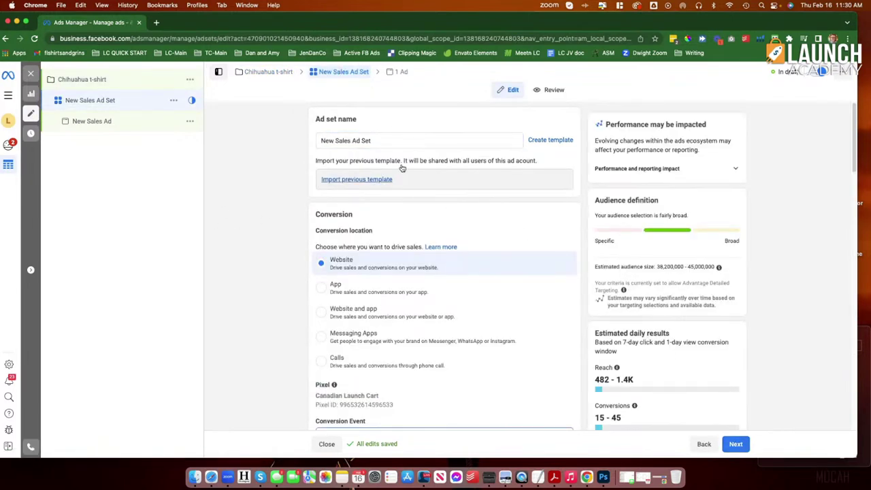
pyautogui.moveTo(515, 140); pyautogui.dragTo(302, 137)
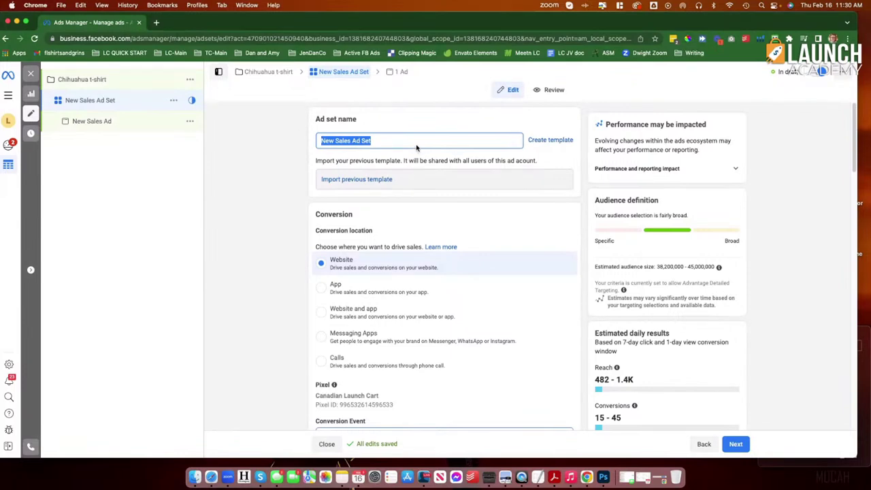
pyautogui.scroll(-2, 302, 276)
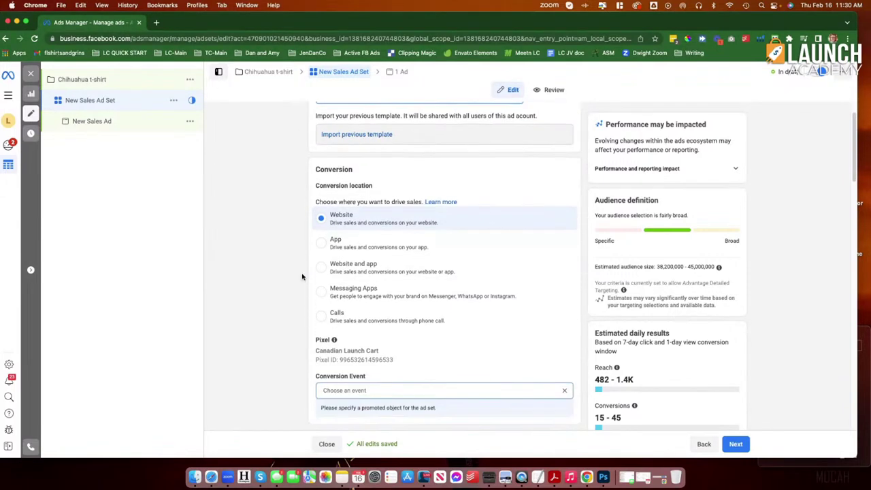
pyautogui.scroll(-10, 302, 277)
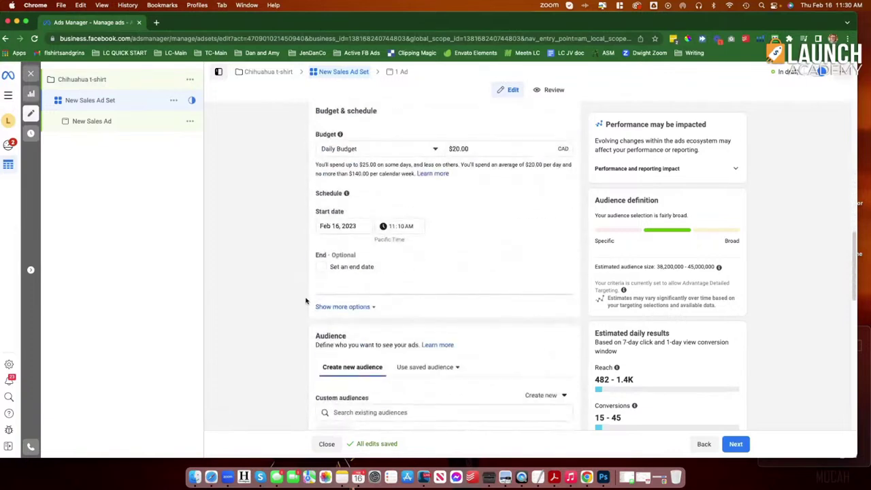
pyautogui.scroll(-5, 305, 302)
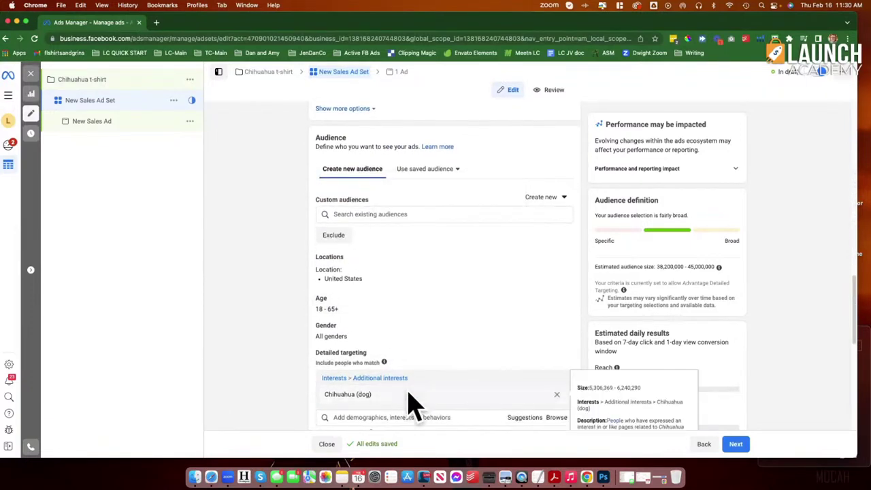
pyautogui.scroll(-5, 358, 392)
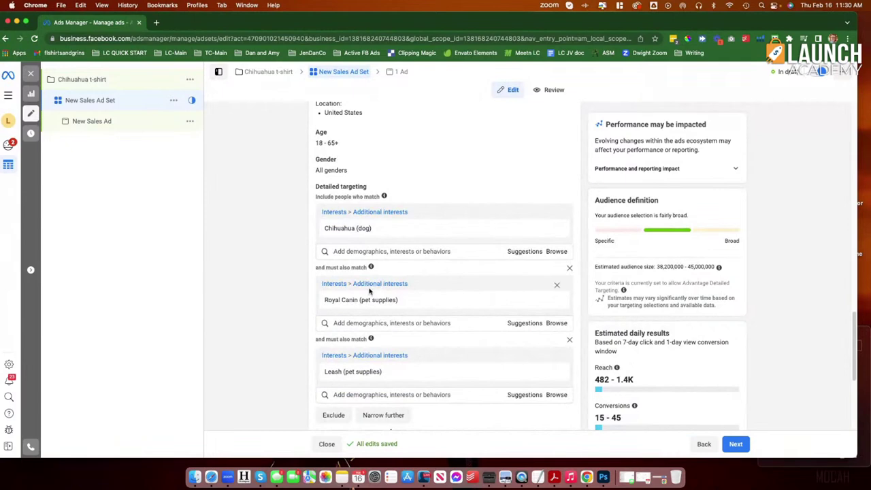
pyautogui.scroll(15, 370, 292)
pyautogui.tripleClick(373, 144)
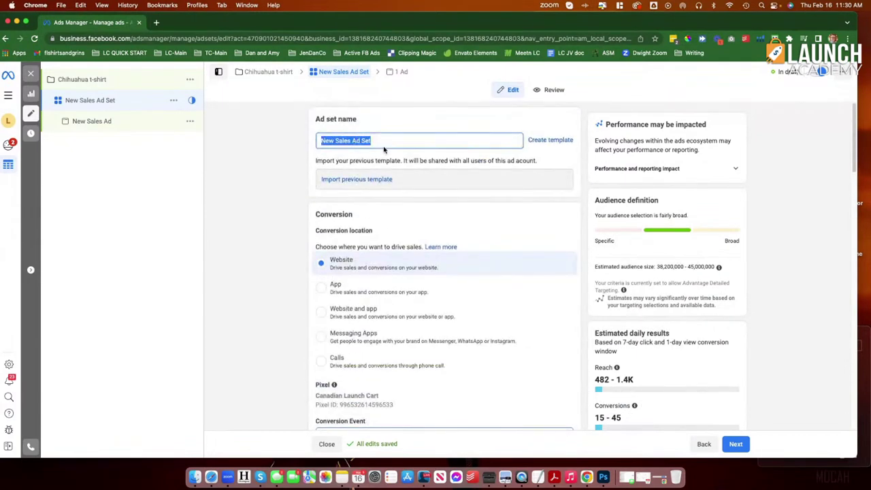
pyautogui.write('Ch')
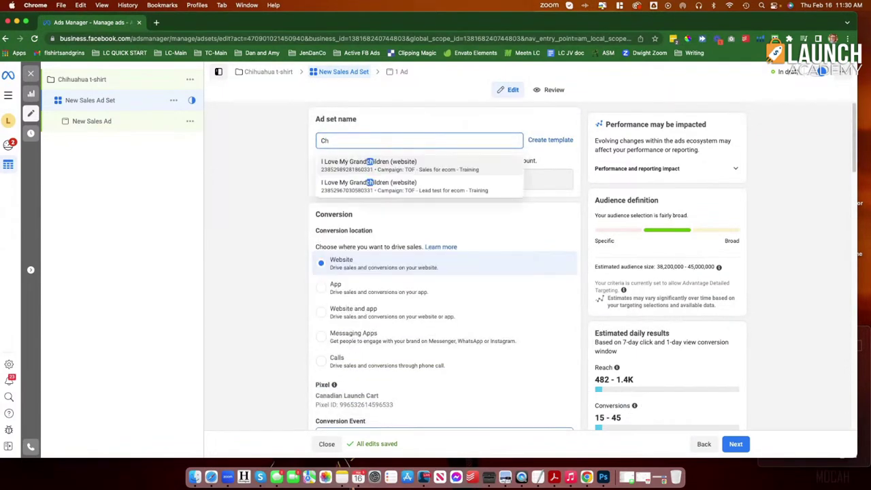
pyautogui.write('ihuah')
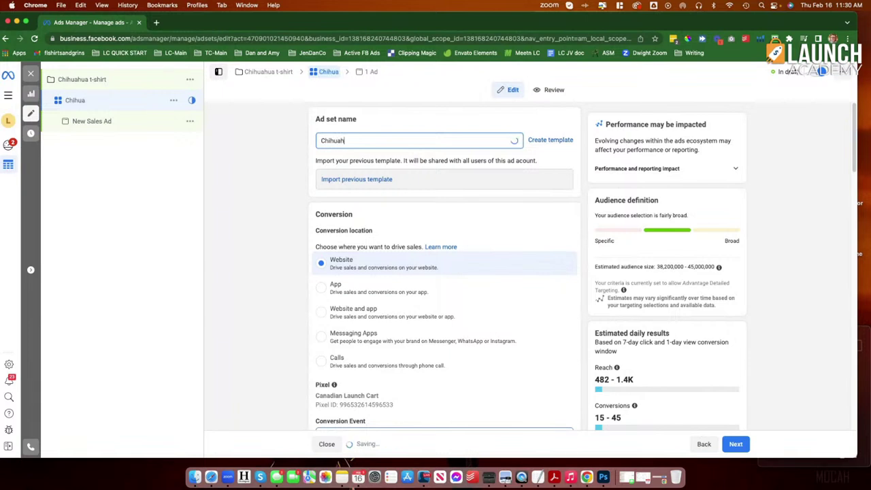
pyautogui.write('ua + ')
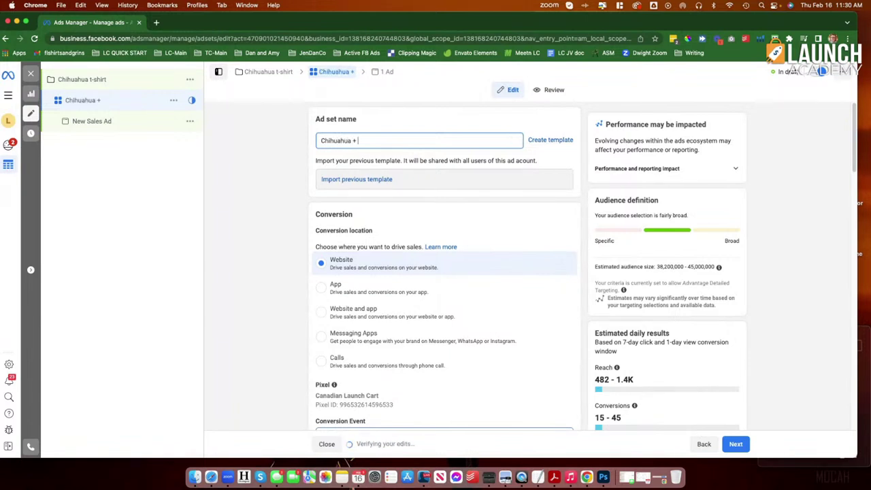
pyautogui.write('Purinia 1+ leash')
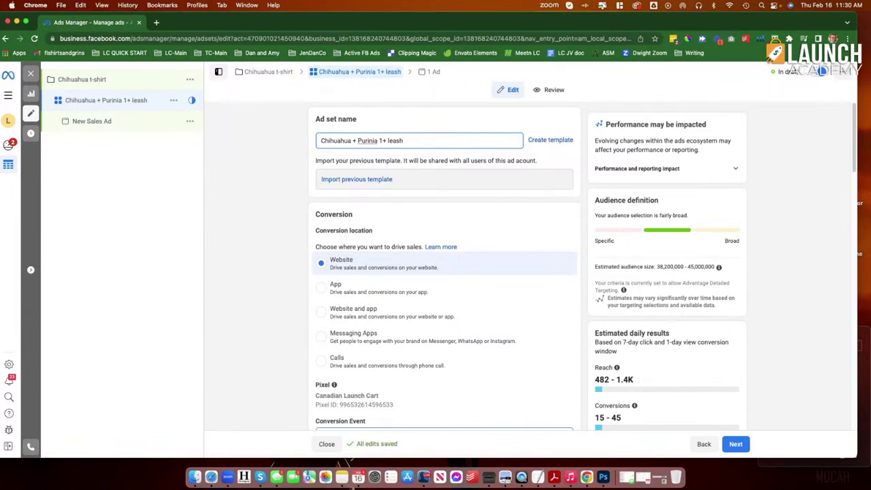
# Examine the ad set's daily budget, start date and optional end date settings
pyautogui.scroll(-3, 259, 262)
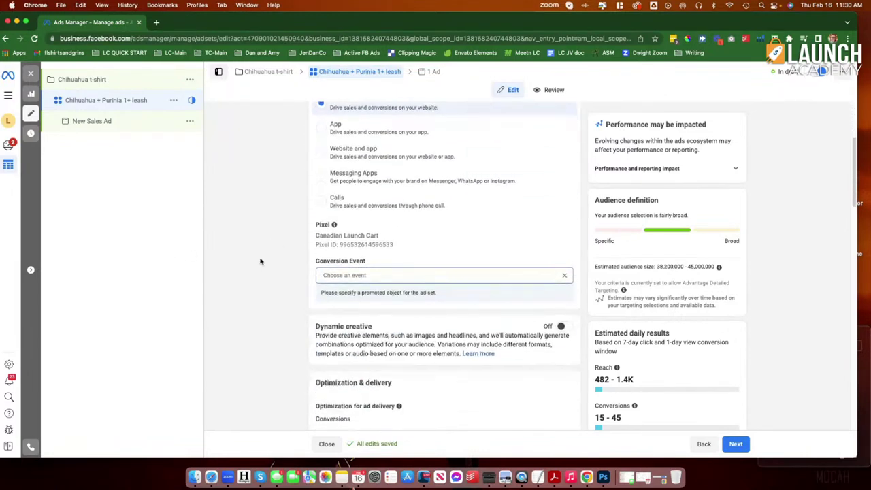
pyautogui.scroll(-10, 260, 261)
pyautogui.moveTo(373, 231)
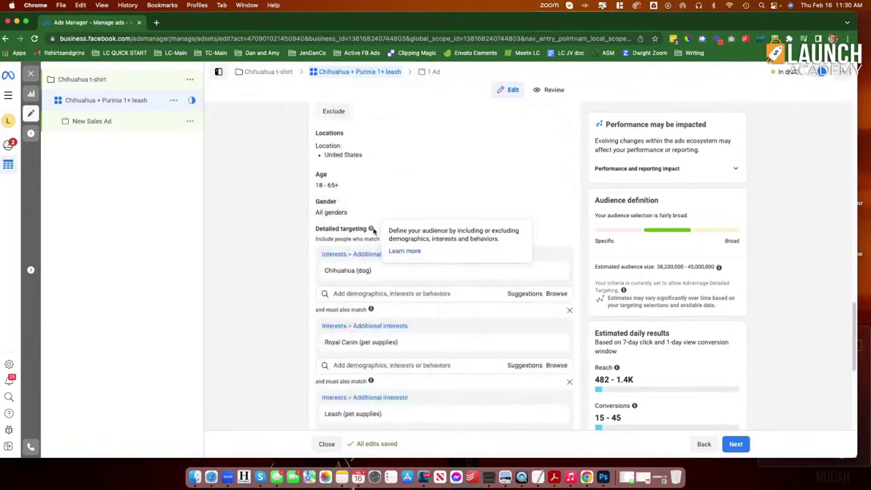
pyautogui.scroll(5, 381, 241)
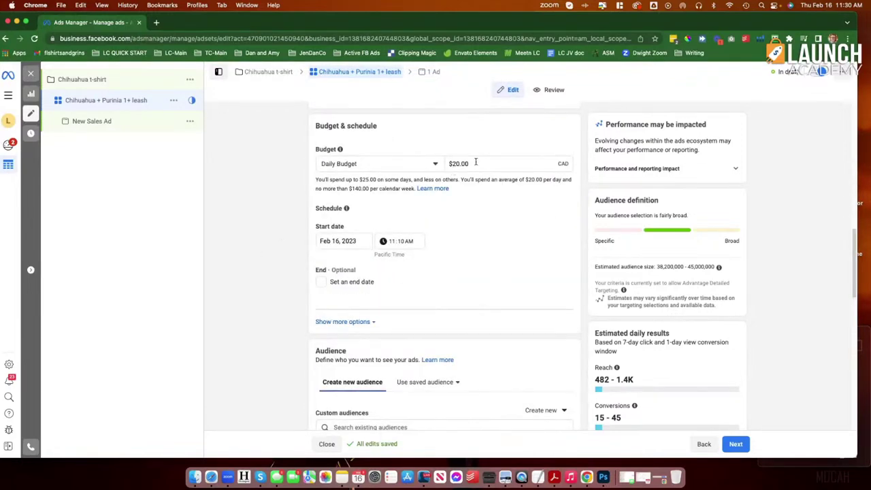
pyautogui.moveTo(475, 161); pyautogui.dragTo(436, 164)
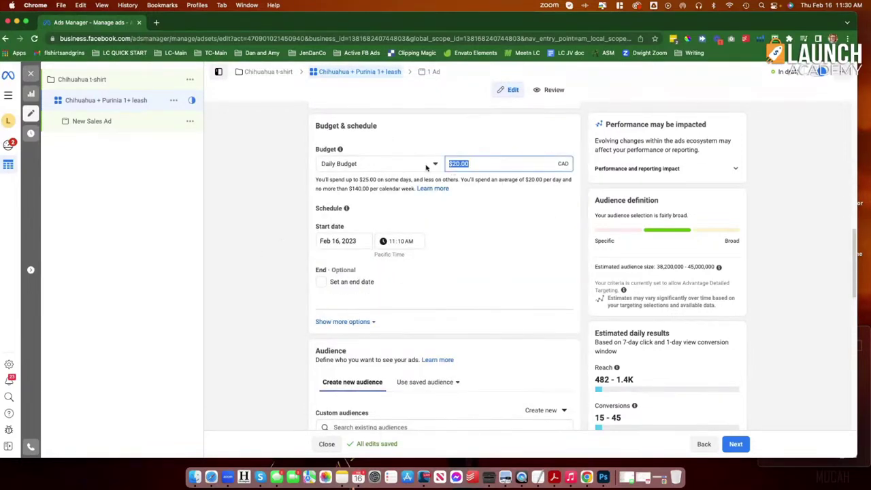
pyautogui.click(251, 287)
pyautogui.scroll(-5, 246, 291)
pyautogui.scroll(5, 246, 291)
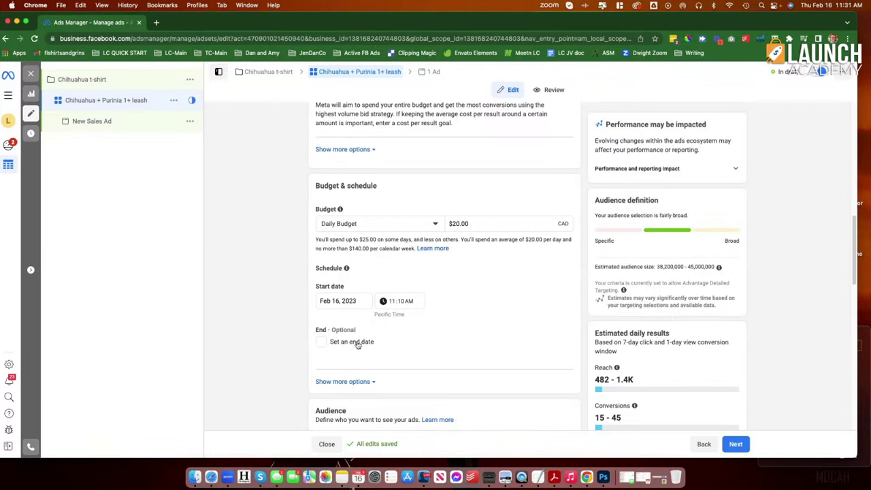
# Review the ad set's detailed targeting, placements and estimated daily conversions, and proceed to the ad's settings
pyautogui.scroll(-3, 568, 293)
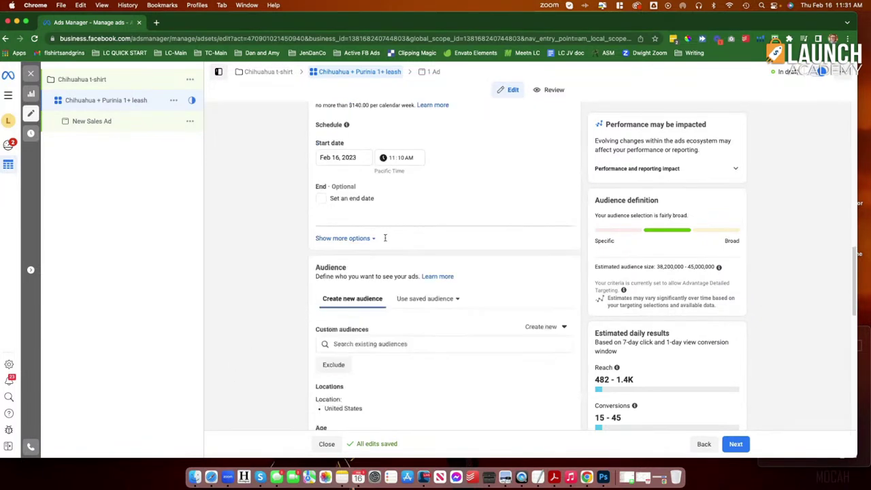
pyautogui.scroll(-4, 412, 288)
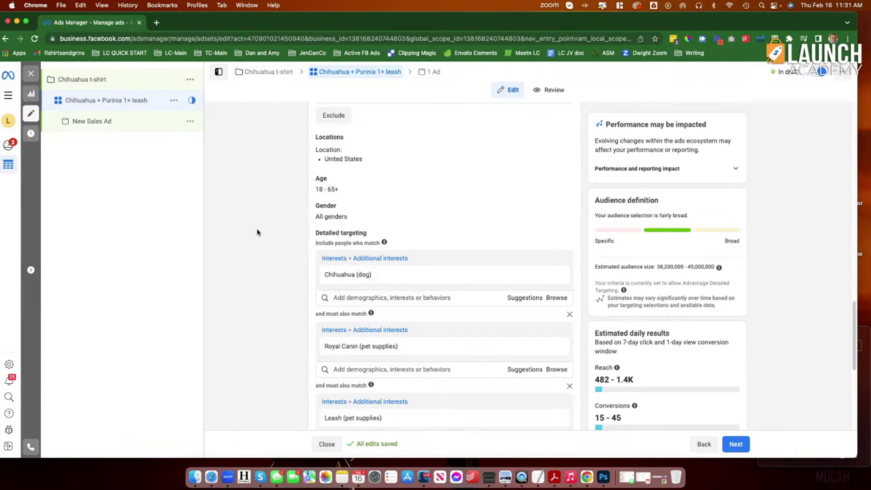
pyautogui.moveTo(362, 272)
pyautogui.moveTo(368, 287)
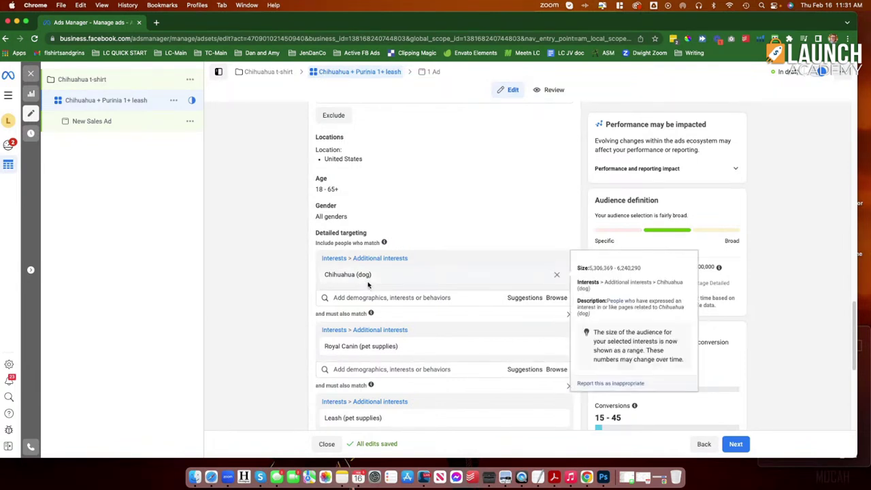
pyautogui.scroll(-5, 299, 330)
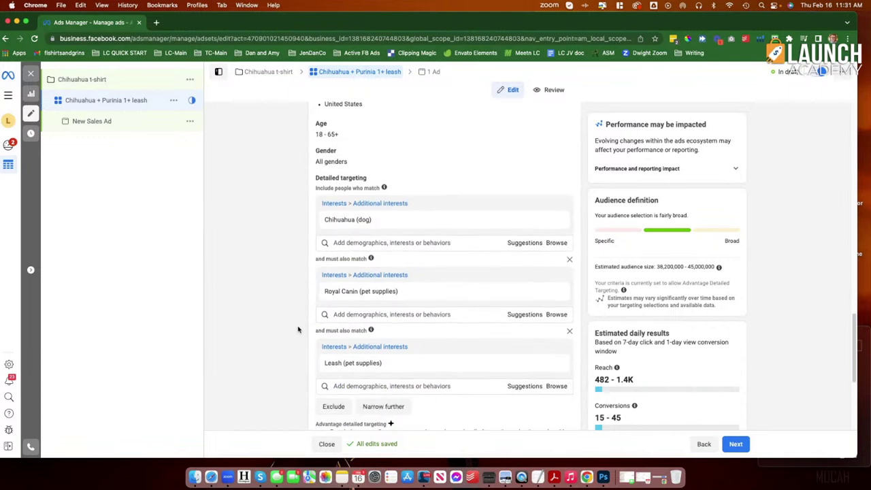
pyautogui.scroll(-3, 299, 330)
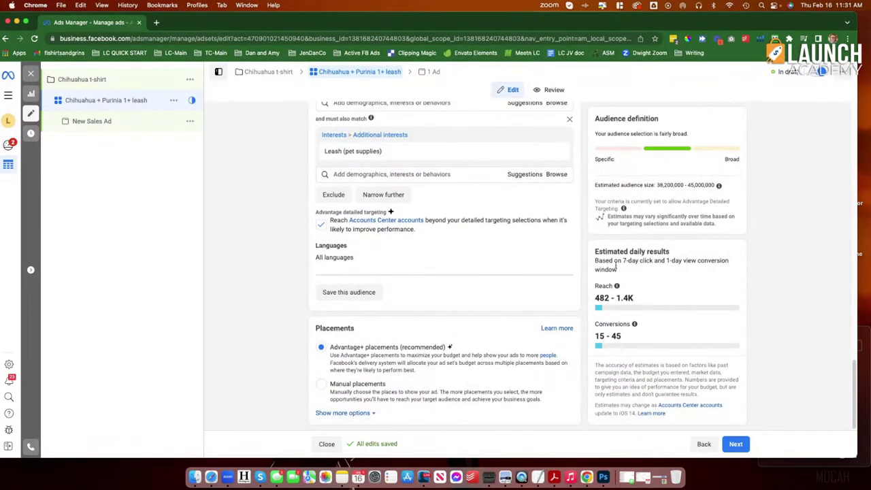
pyautogui.moveTo(434, 155)
pyautogui.moveTo(626, 337); pyautogui.dragTo(590, 336)
pyautogui.click(735, 443)
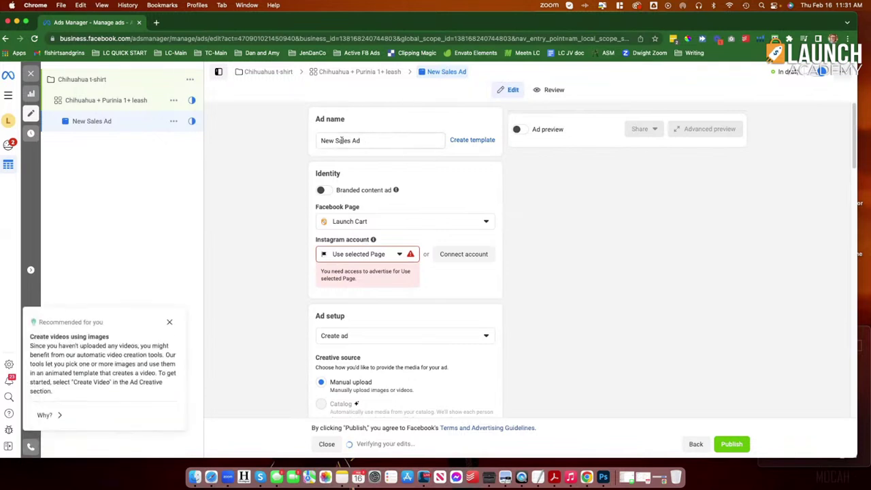
# Rename the new sales ad as "Little Kid playing with chihuahua"
pyautogui.moveTo(373, 140); pyautogui.dragTo(236, 132)
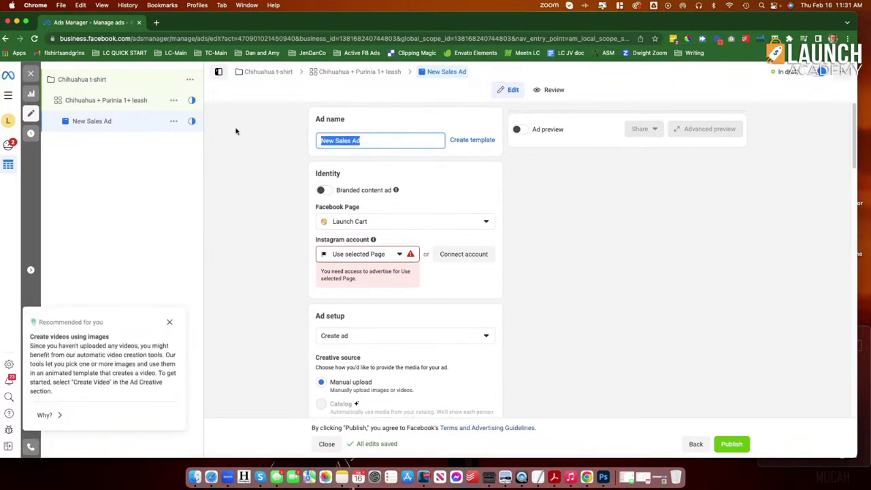
pyautogui.write('Little Kid p')
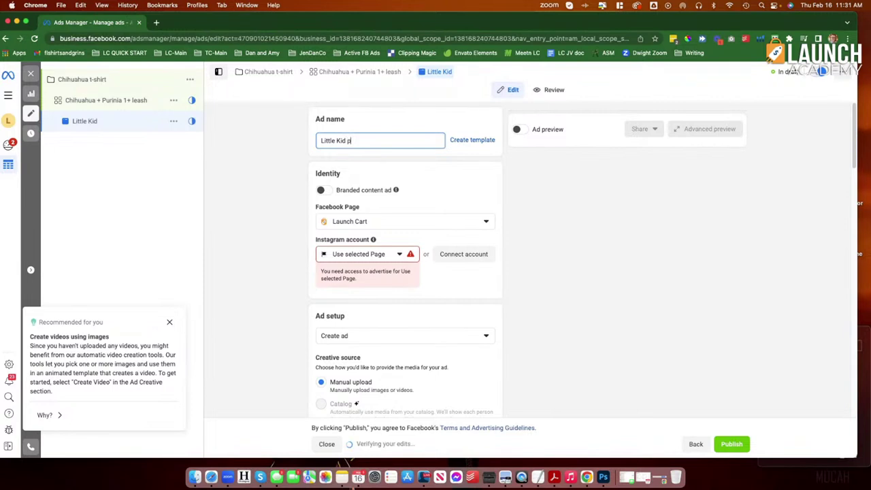
pyautogui.write('laying with ch')
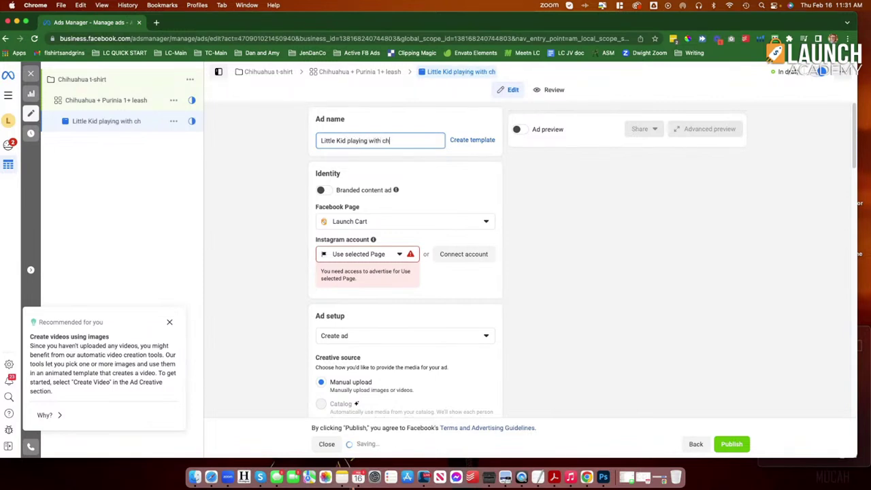
pyautogui.write('ihuahua')
pyautogui.click(271, 197)
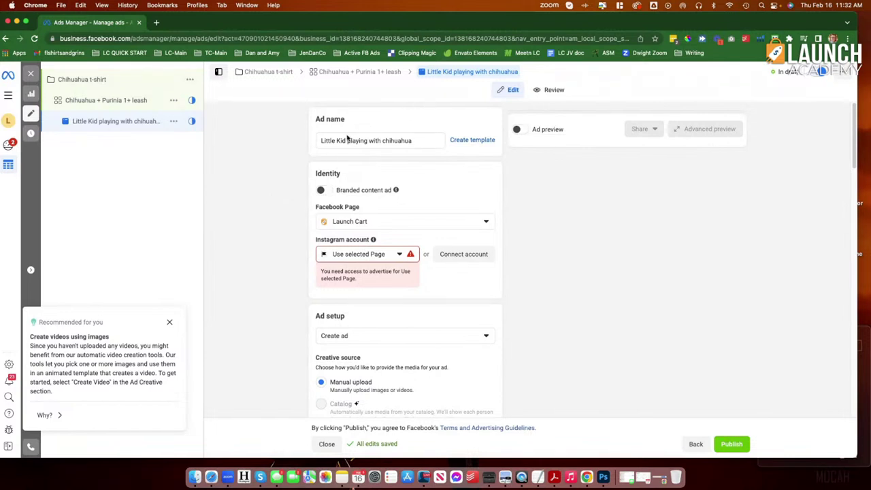
# Replace the ad's name with "Blessed Chihuahua owner"
pyautogui.moveTo(424, 139); pyautogui.dragTo(250, 129)
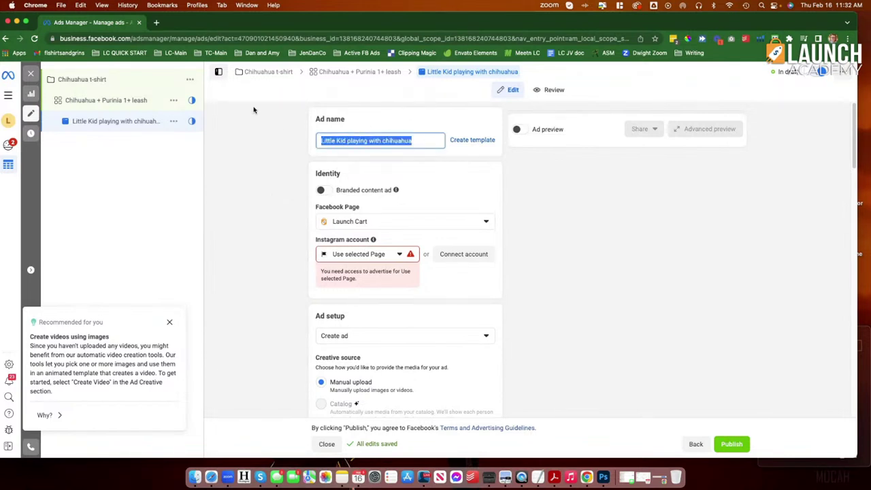
pyautogui.write('Bless')
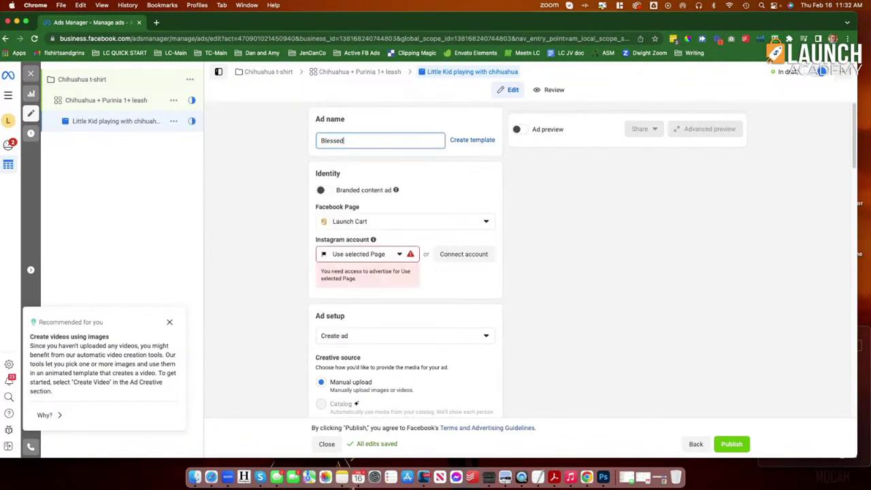
pyautogui.write('ed Ch')
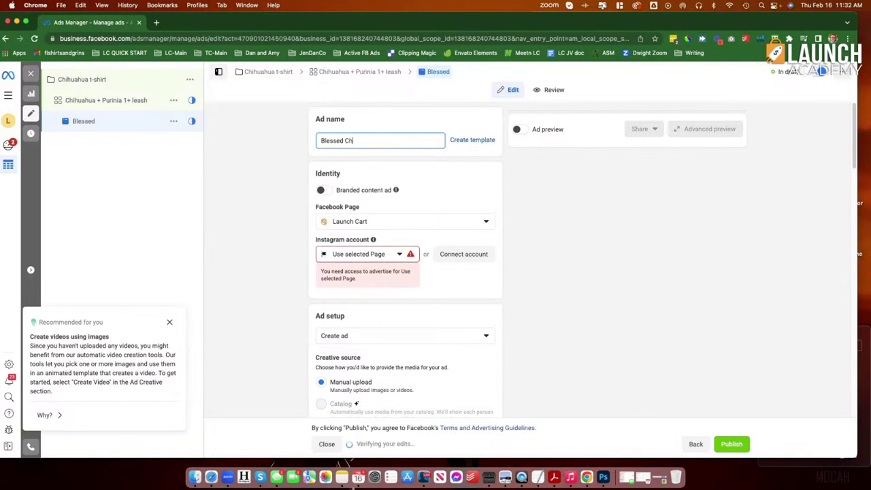
pyautogui.write('ihuahua owner')
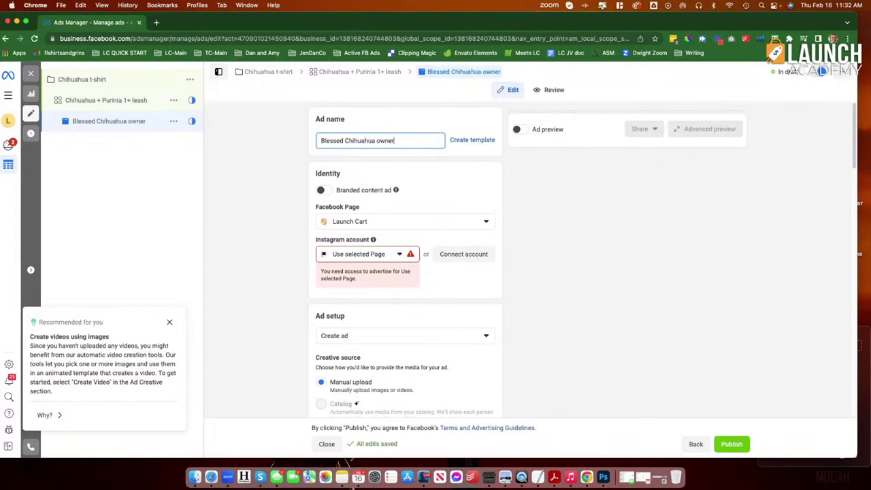
pyautogui.click(283, 247)
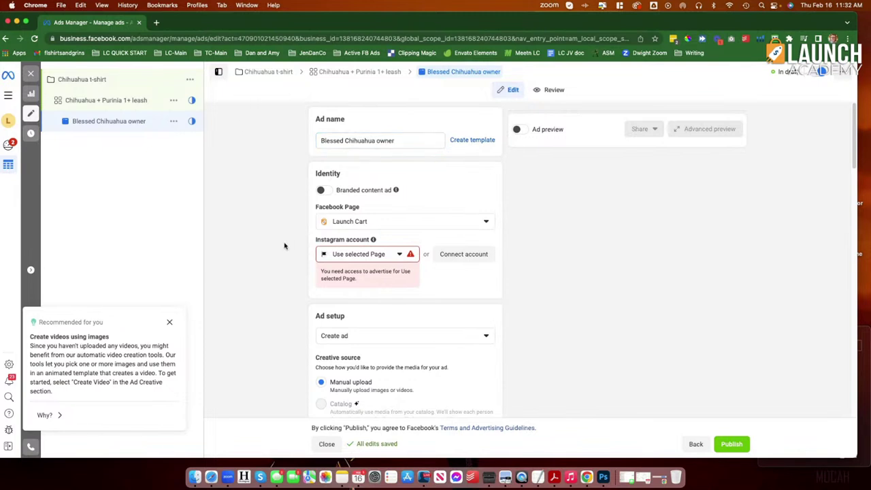
# Look over the ad's identity, creative source and format settings, and return to the ad set
pyautogui.scroll(-1, 284, 247)
pyautogui.scroll(-5, 383, 198)
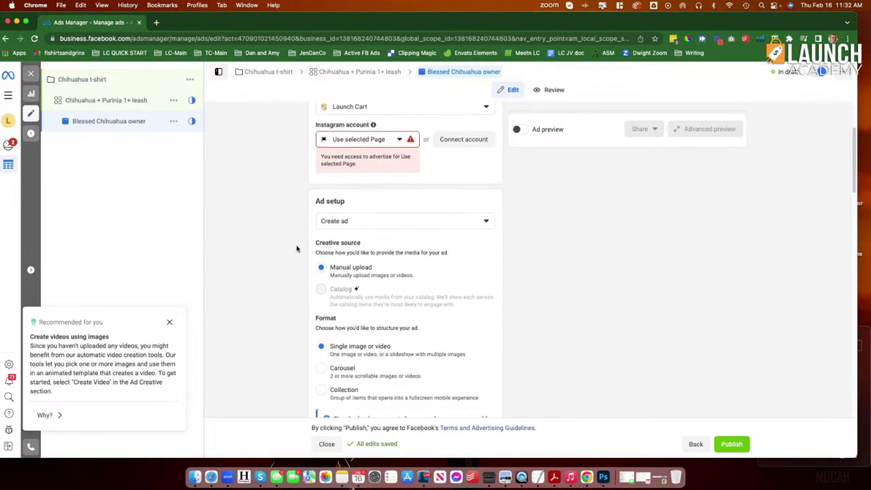
pyautogui.scroll(-3, 383, 198)
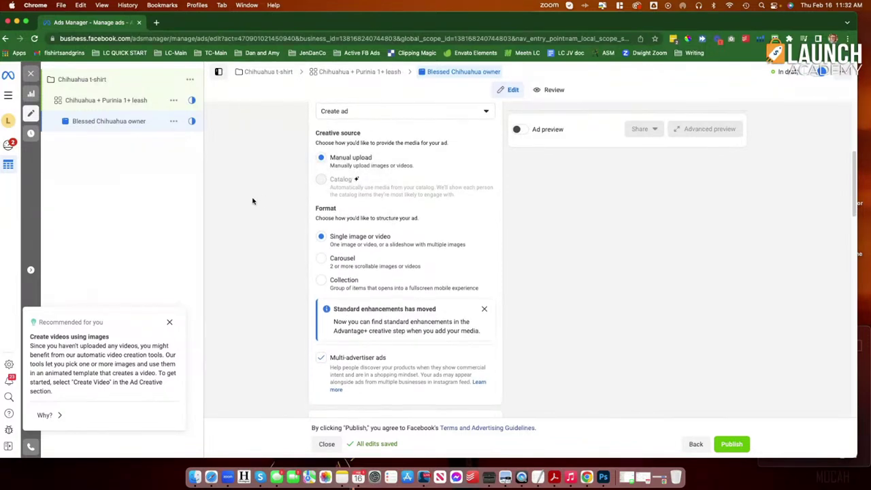
pyautogui.scroll(5, 254, 202)
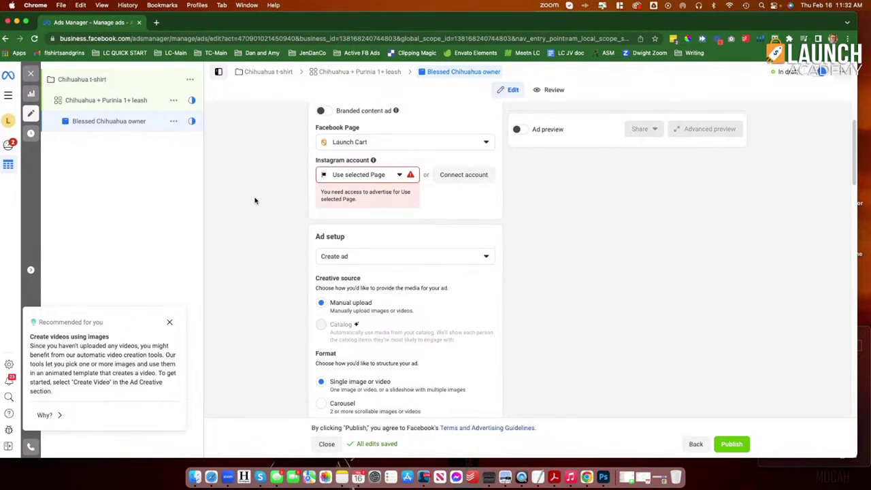
pyautogui.scroll(3, 265, 318)
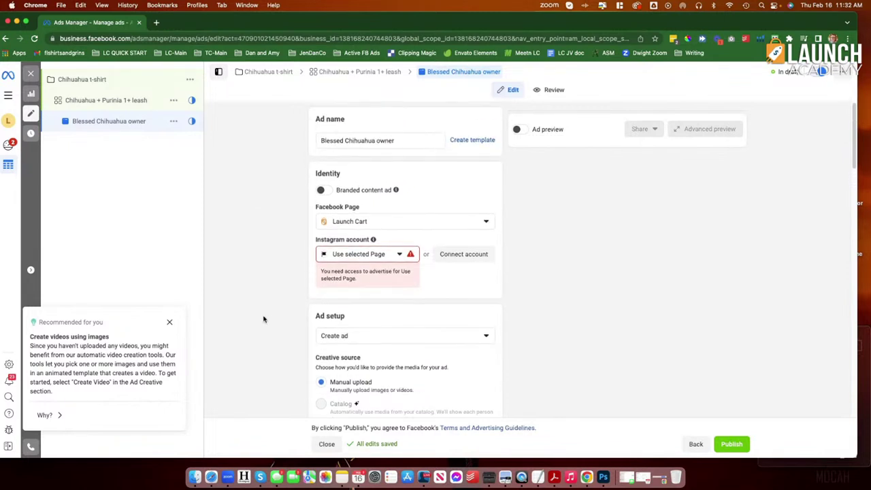
pyautogui.click(367, 73)
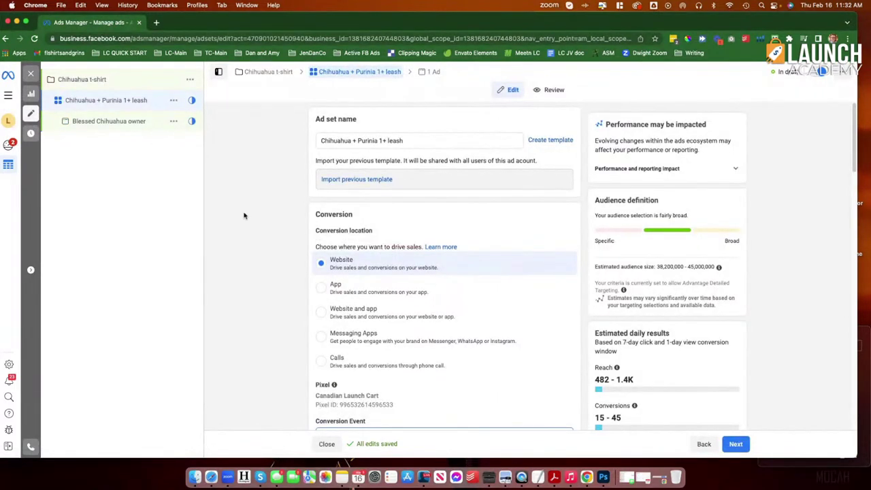